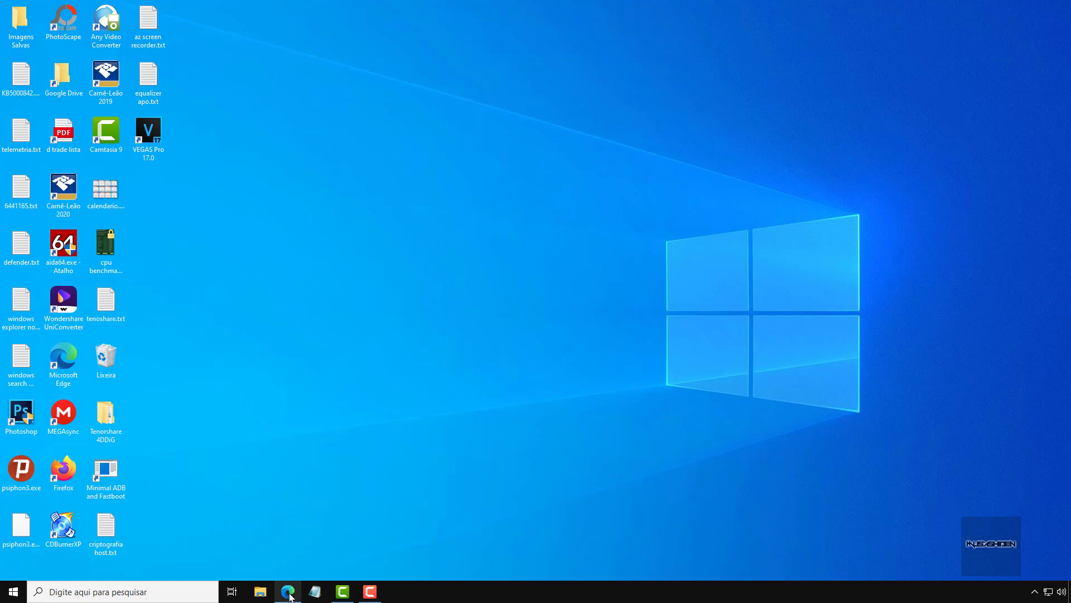
Step: Switch to Microsoft Edge and start downloading the 64-bit OBS Studio 26.1.1 installer for Windows from the OBS download page
click(288, 591)
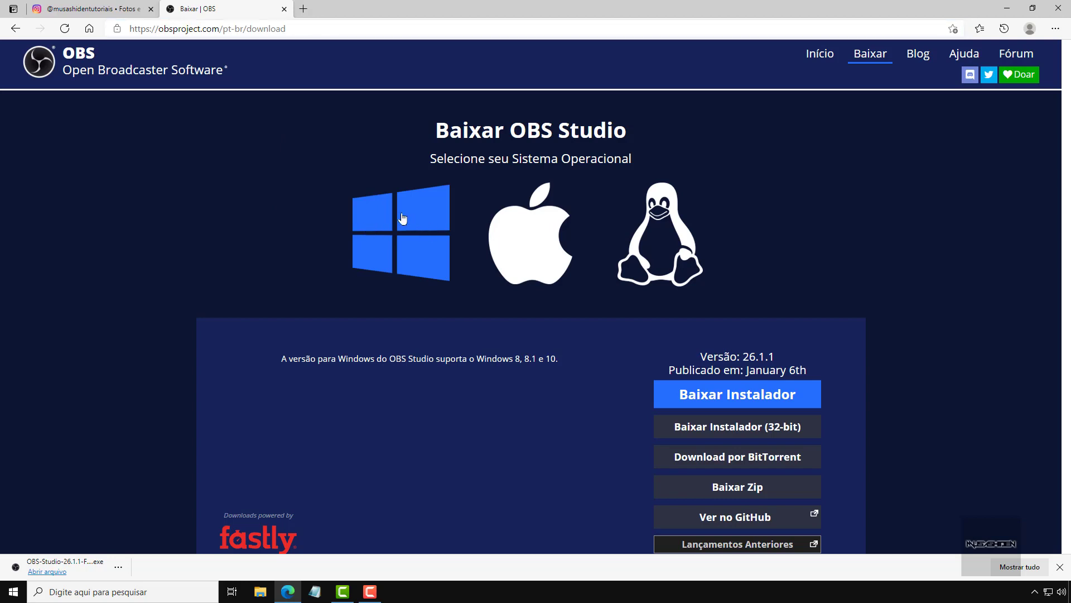
scroll(420, 214, down, 3)
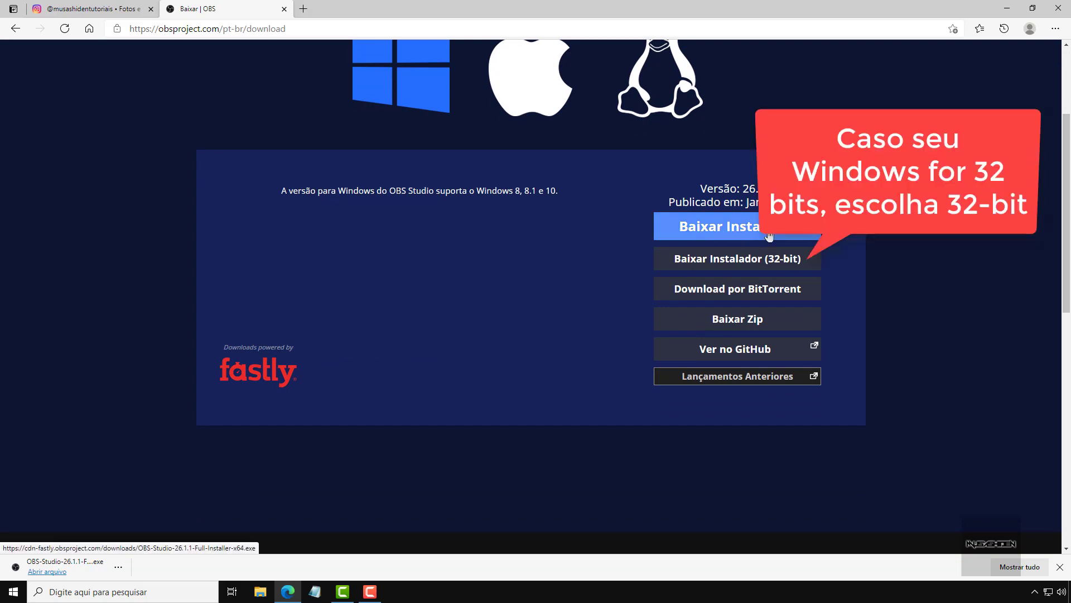
click(809, 235)
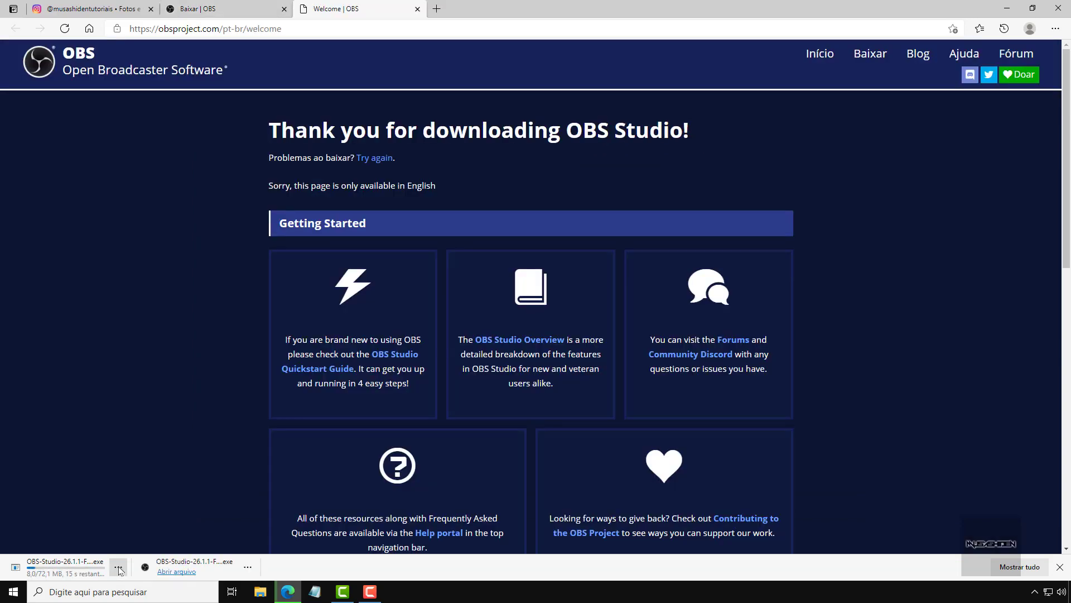
Step: Cancel the running duplicate download and run the OBS Studio 26.1.1 installer that was already downloaded
click(118, 567)
click(158, 554)
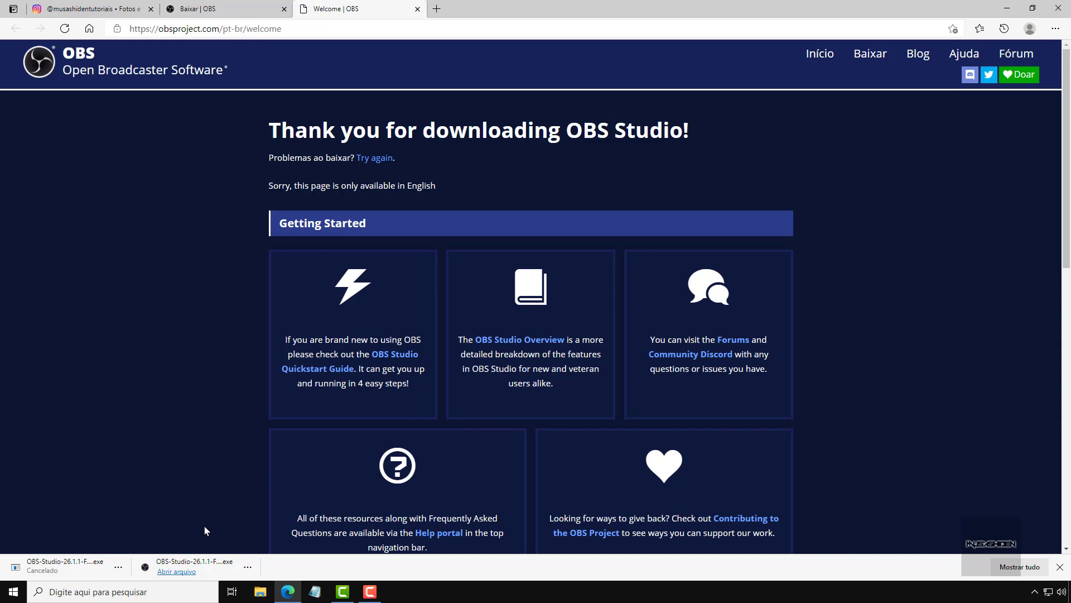
click(193, 572)
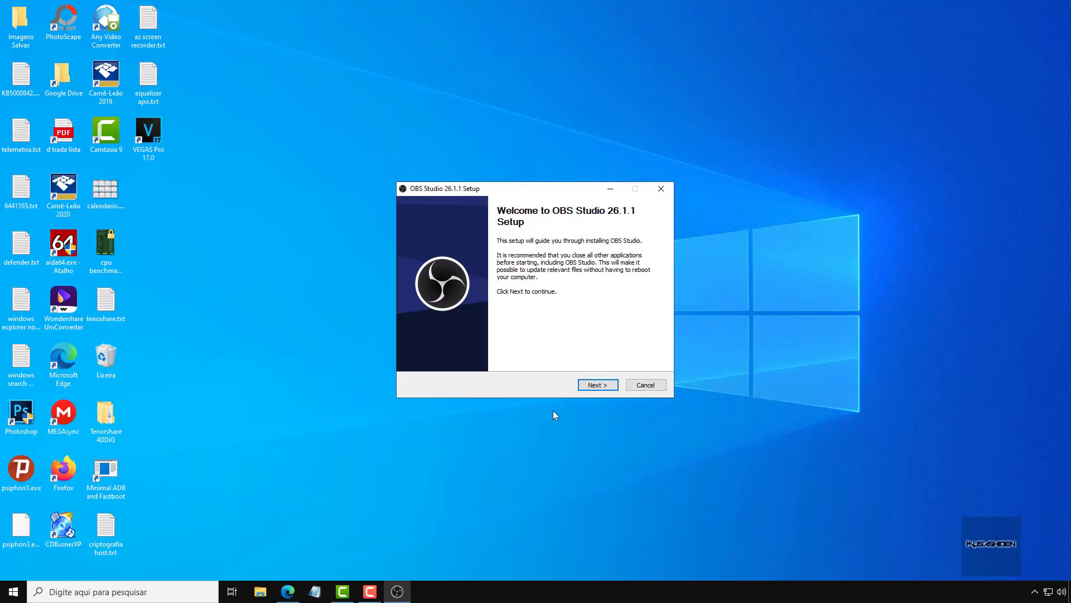
Step: Start the OBS setup, agree to get the missing runtime components, and download the Visual C++ 2019 Redistributable (64 bit)
click(603, 384)
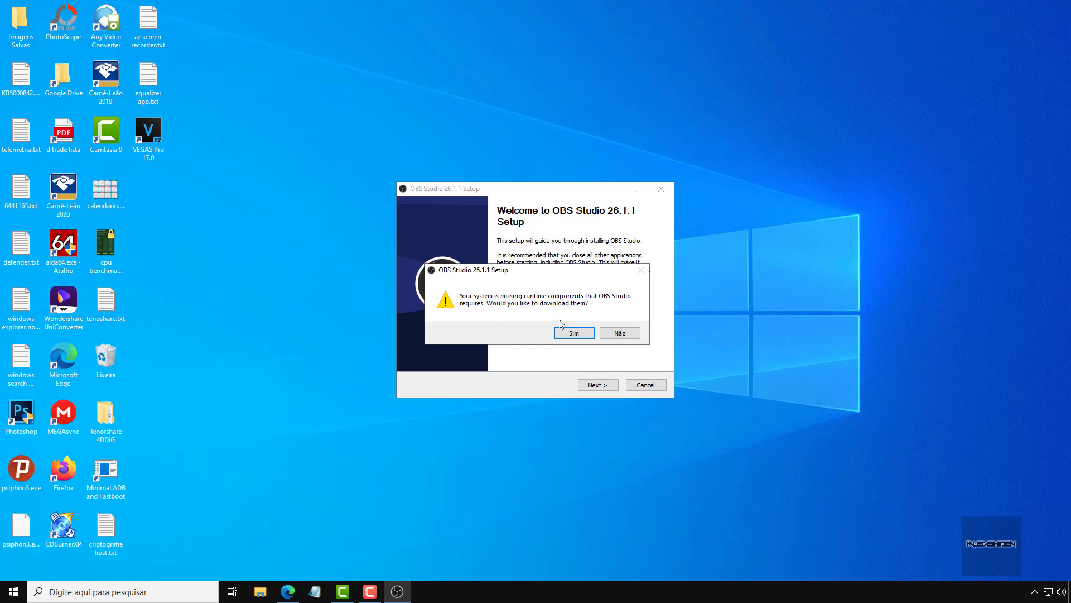
click(564, 334)
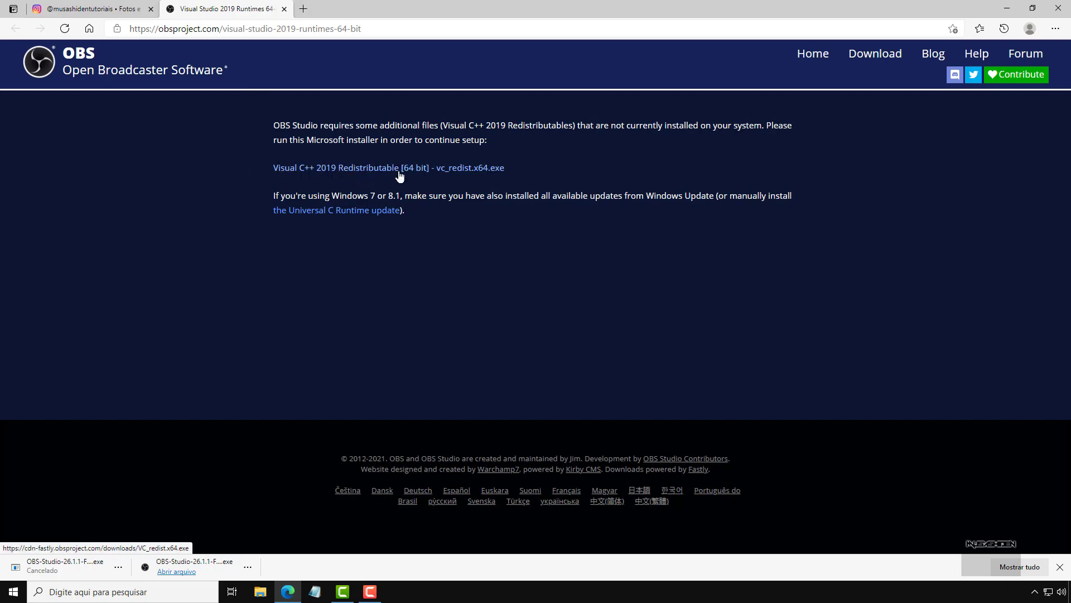
click(445, 170)
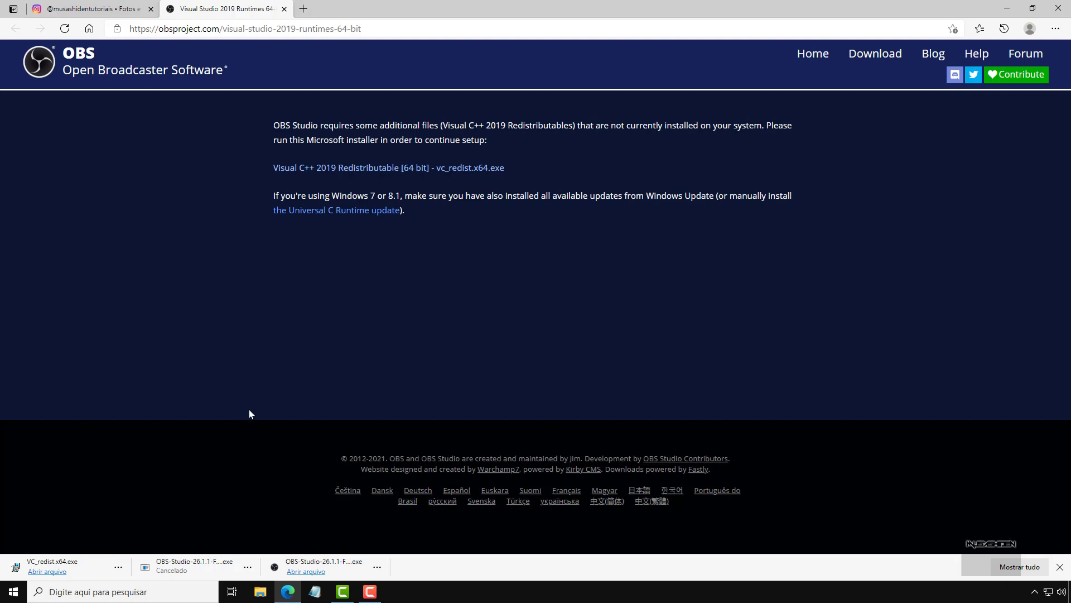
Step: Install the Visual C++ 2015-2019 Redistributable (x64) from VC_redist.x64.exe with its license terms accepted, and restart the computer
click(93, 569)
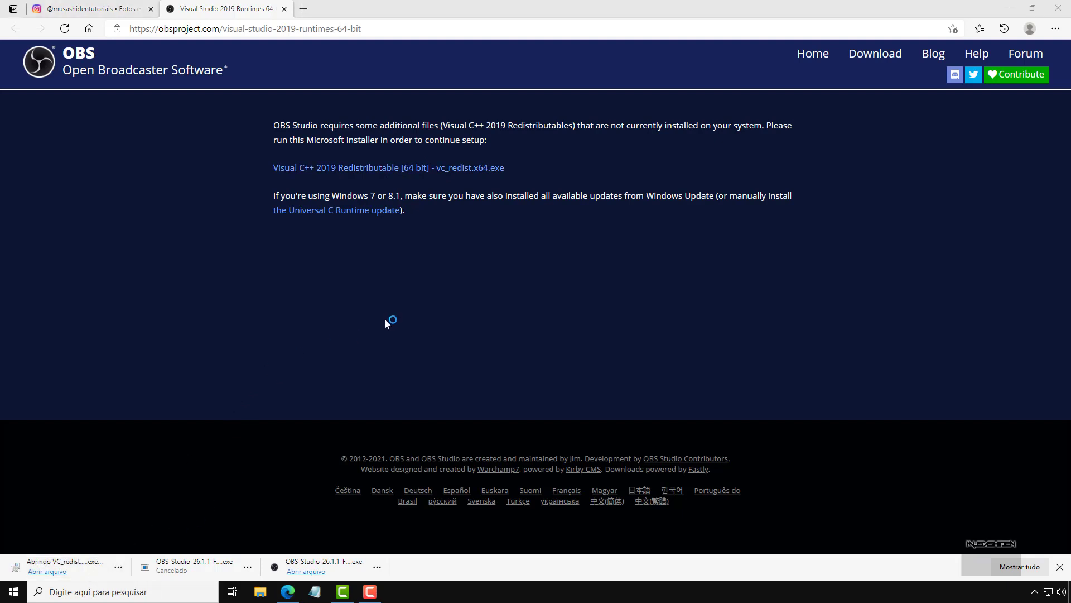
click(470, 344)
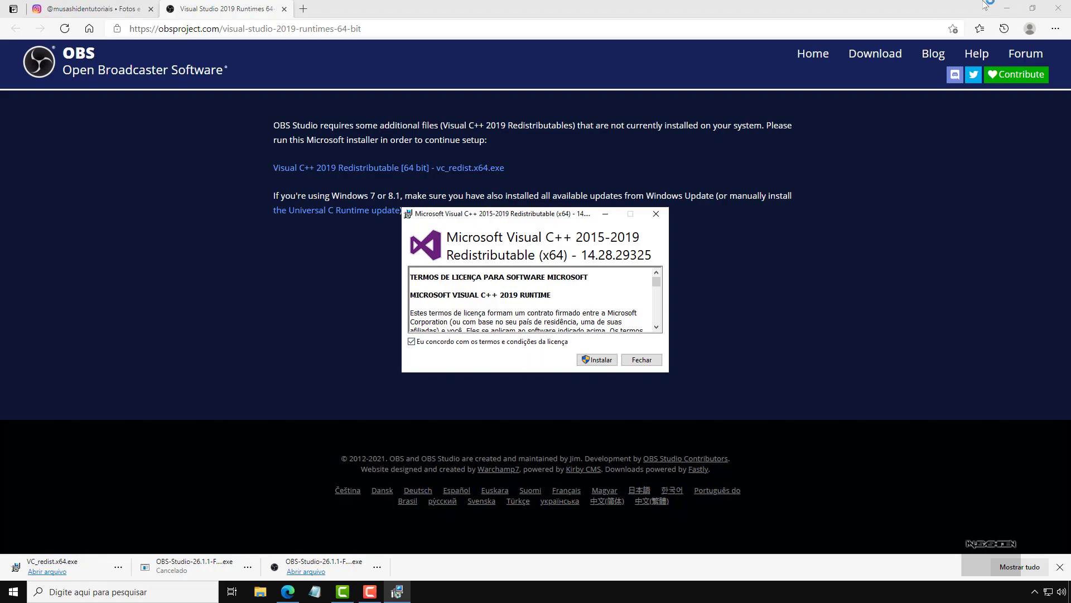
click(1007, 7)
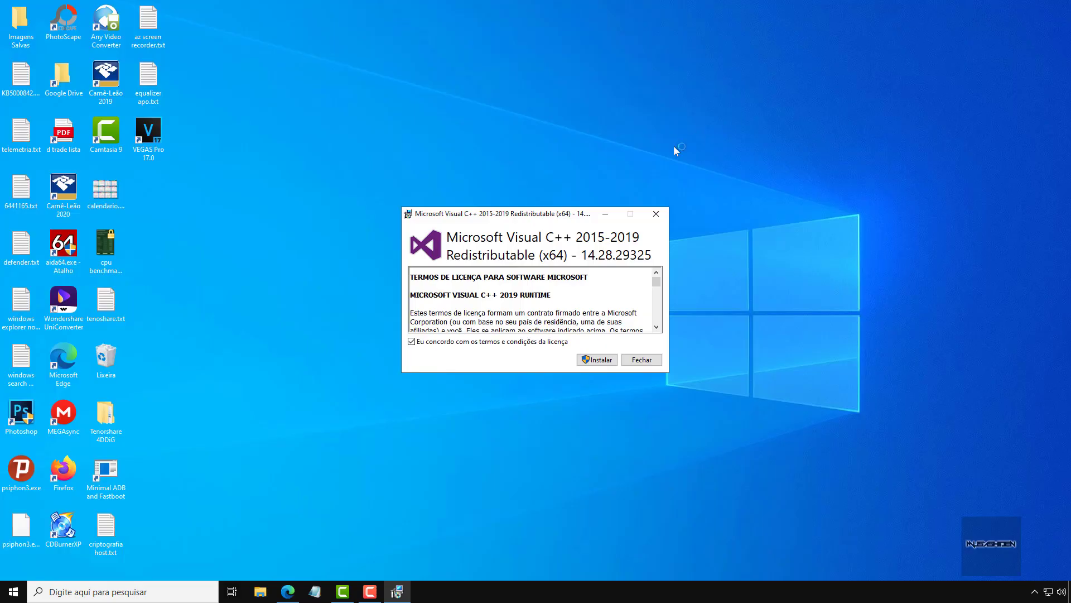
click(598, 360)
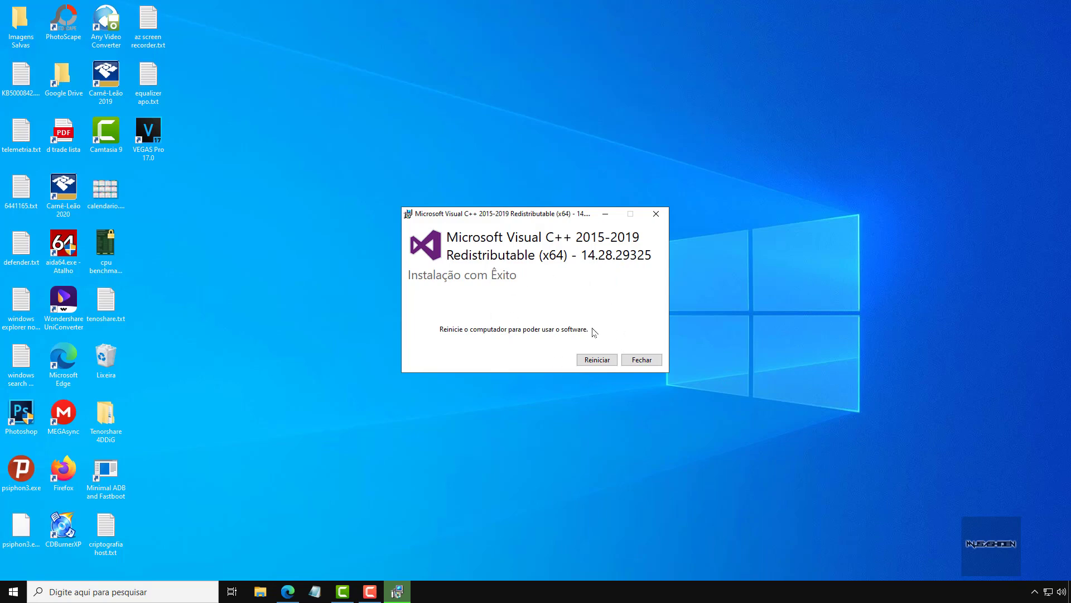
click(607, 363)
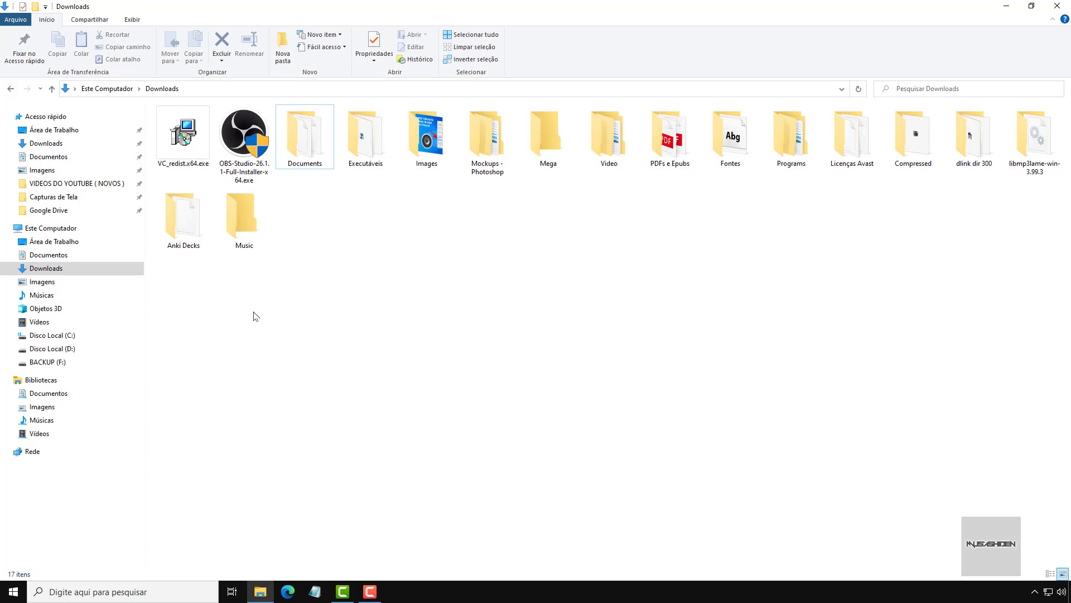
Step: Run the OBS Studio 26.1.1 installer from the Downloads folder and install it in C:\Program Files\obs-studio without launching the program
click(246, 162)
double_click(244, 162)
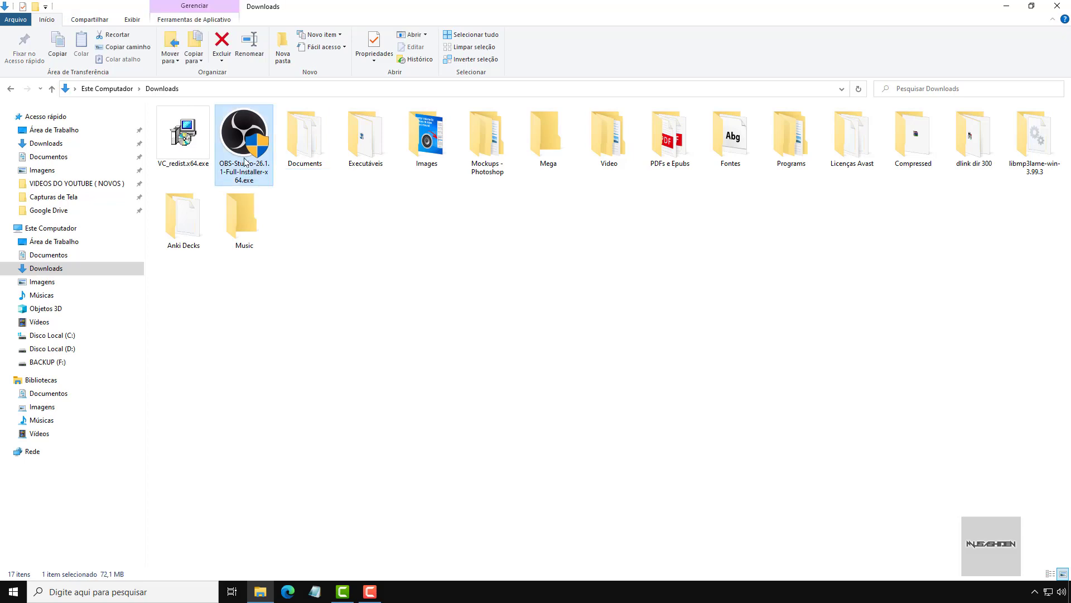
click(1007, 5)
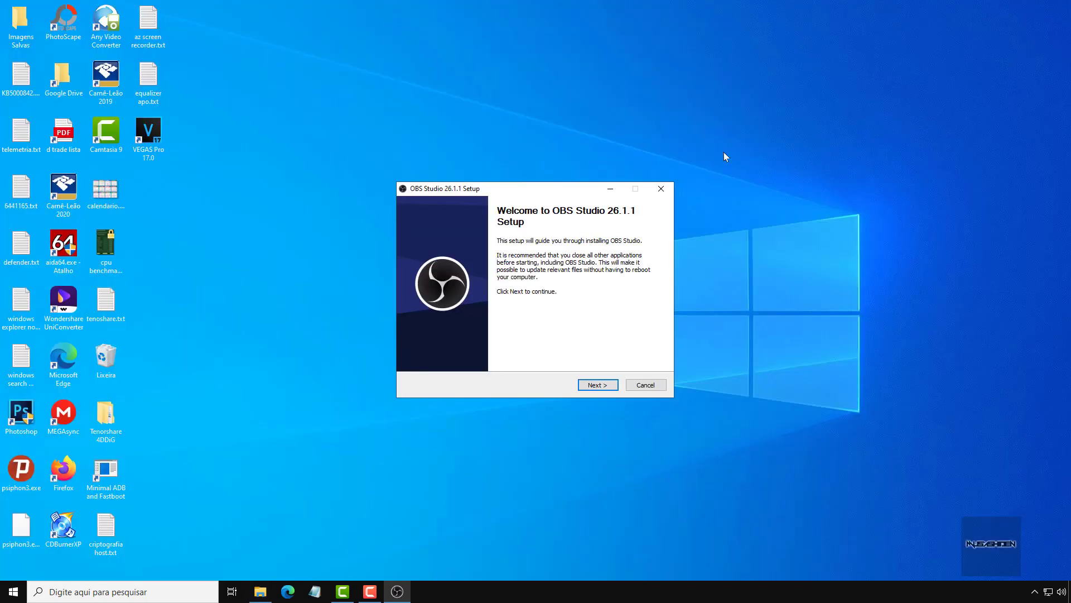
click(605, 384)
click(607, 389)
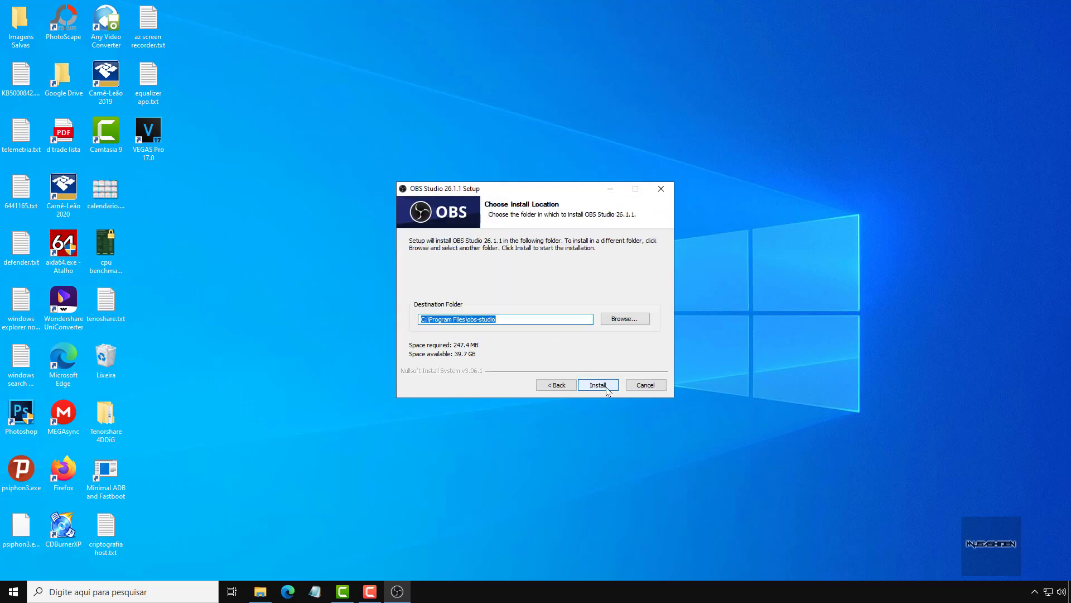
click(607, 389)
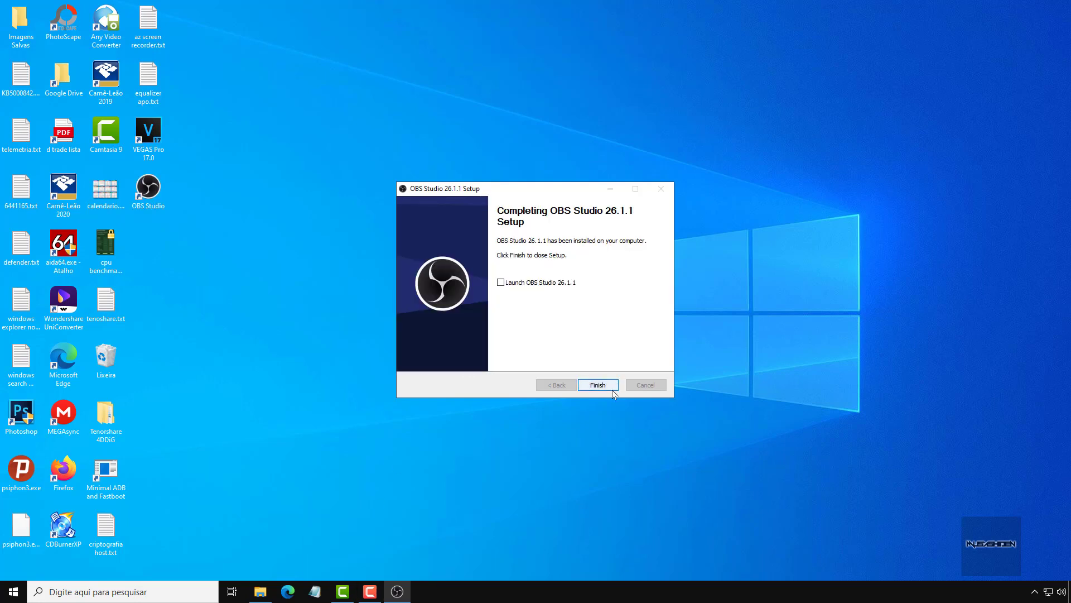
click(602, 387)
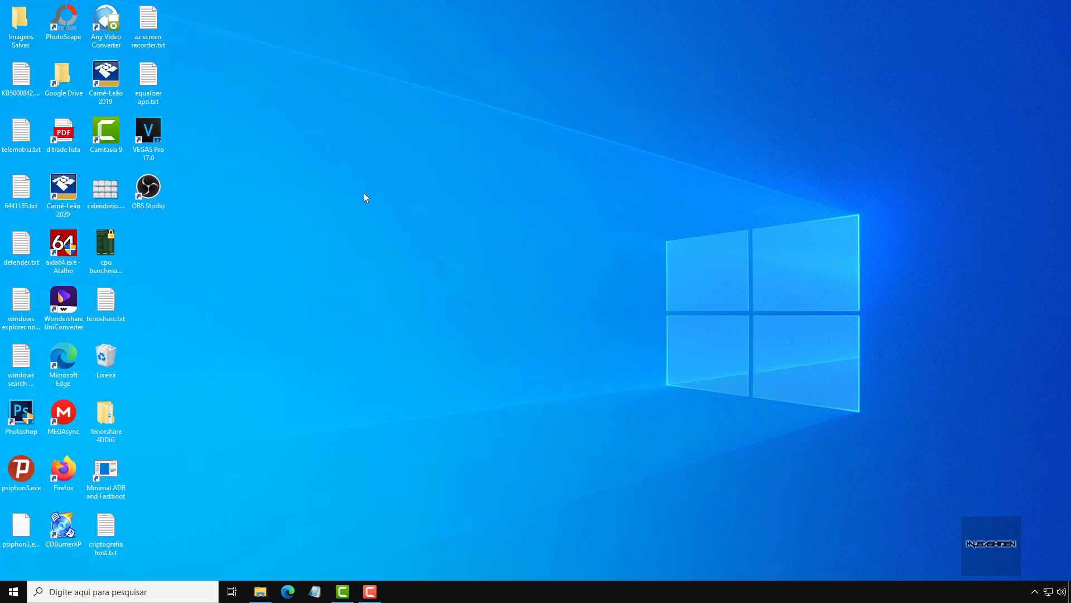
Step: Launch OBS Studio from the desktop and choose to optimize only for recording in the configuration wizard
right_click(364, 193)
click(400, 186)
double_click(152, 200)
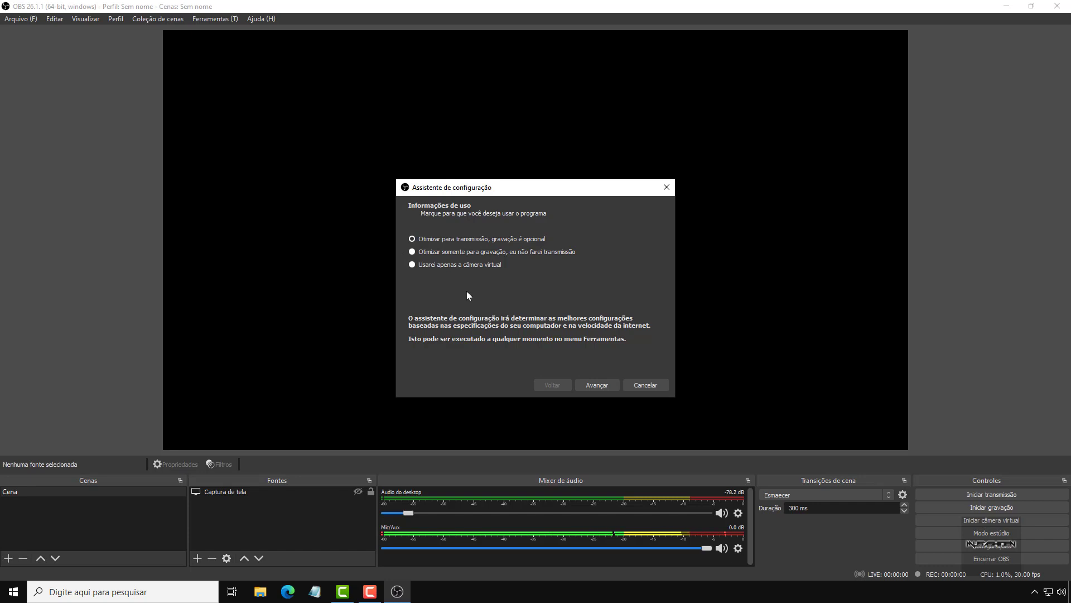
click(417, 255)
click(597, 384)
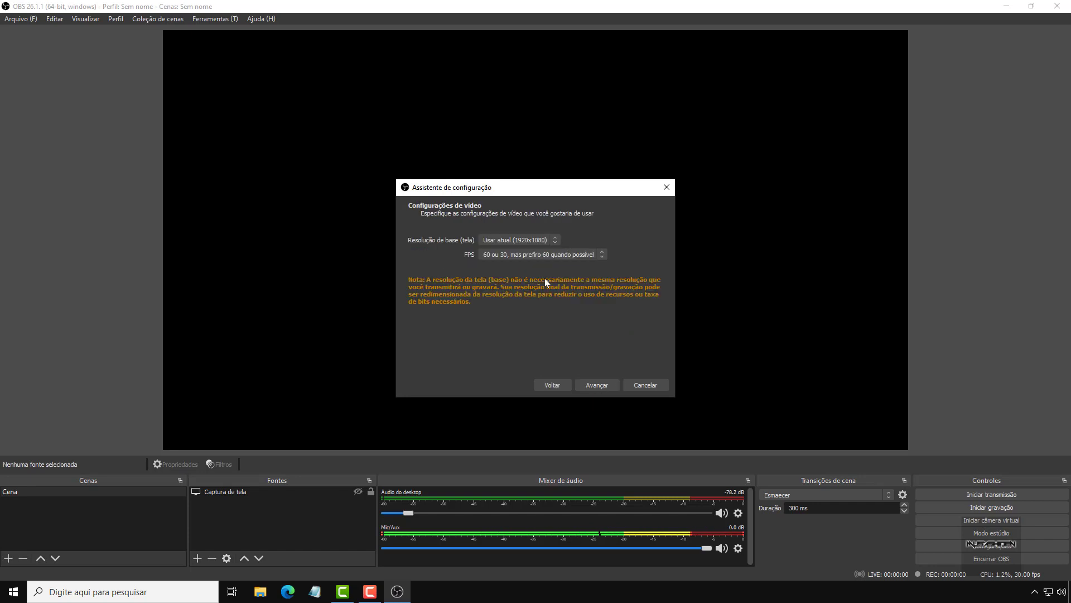
Step: Keep the current 1920x1080 base resolution, set the FPS to 30, and apply the wizard's recommended settings
click(544, 239)
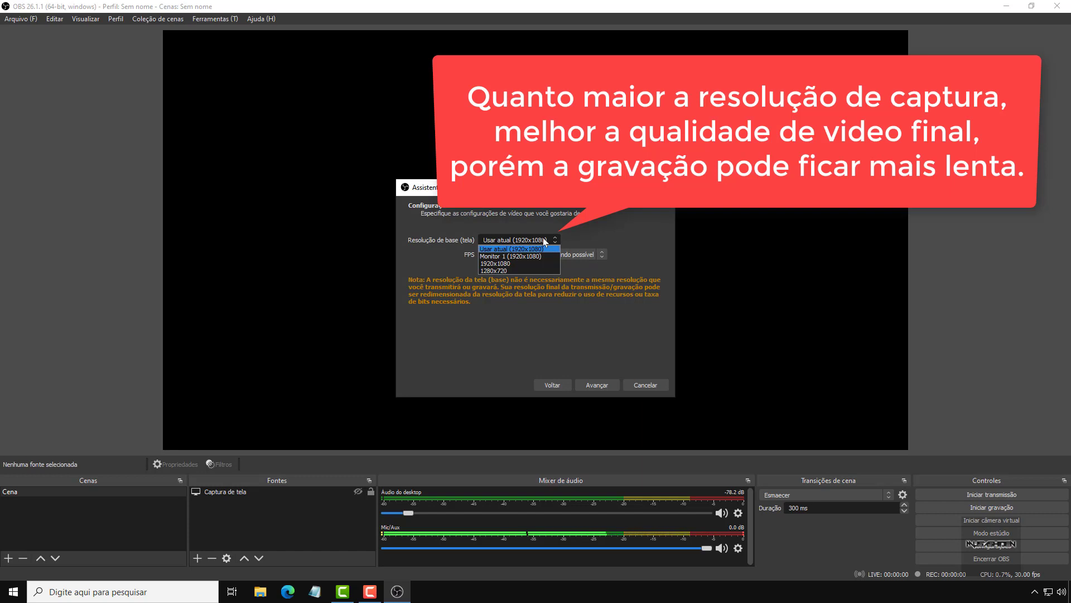
click(544, 240)
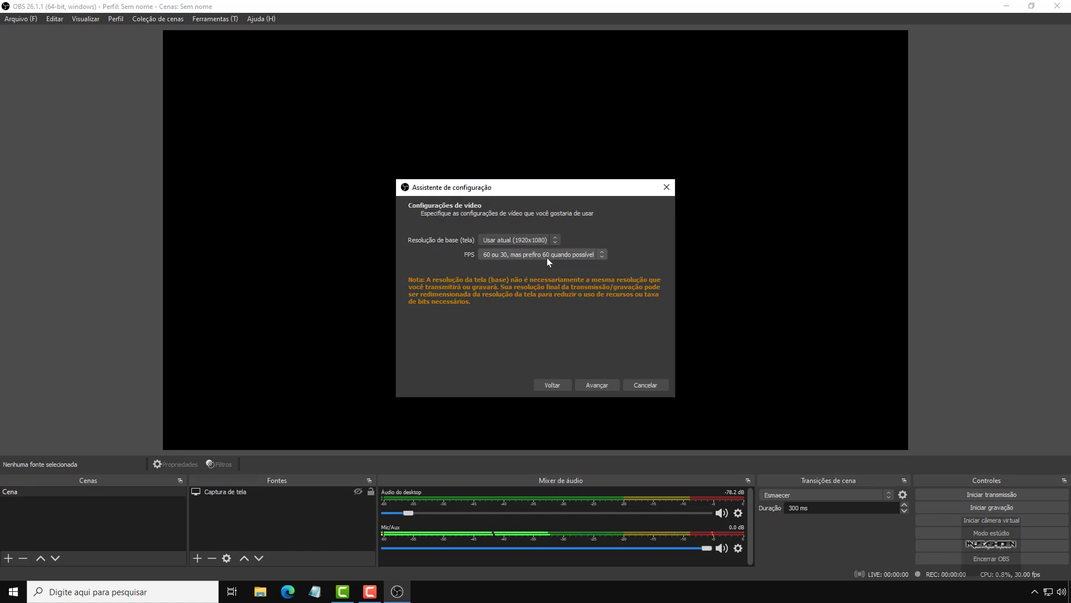
click(567, 254)
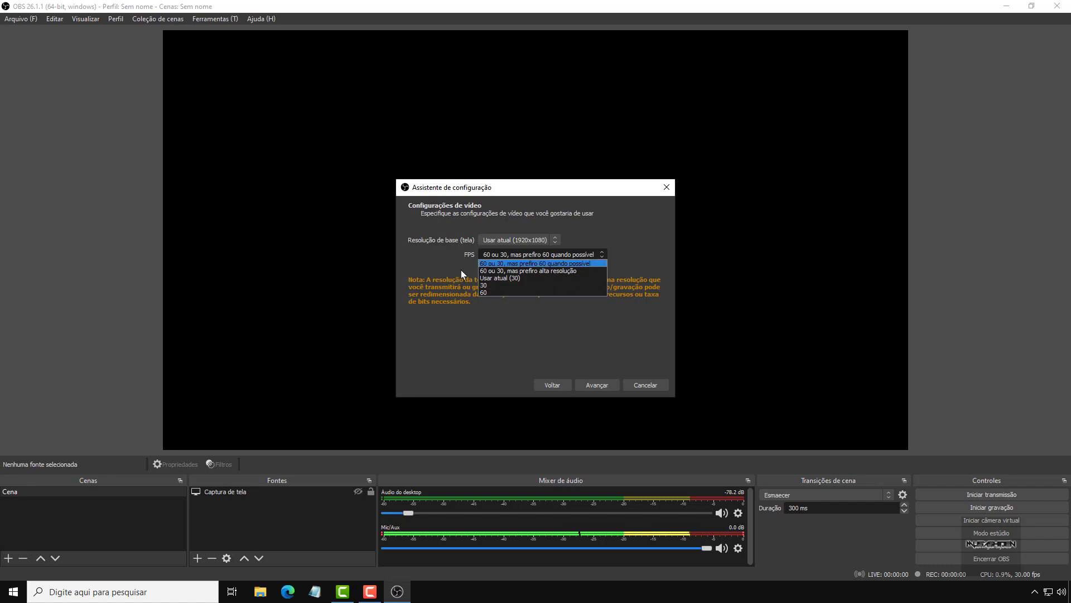
click(520, 278)
click(515, 254)
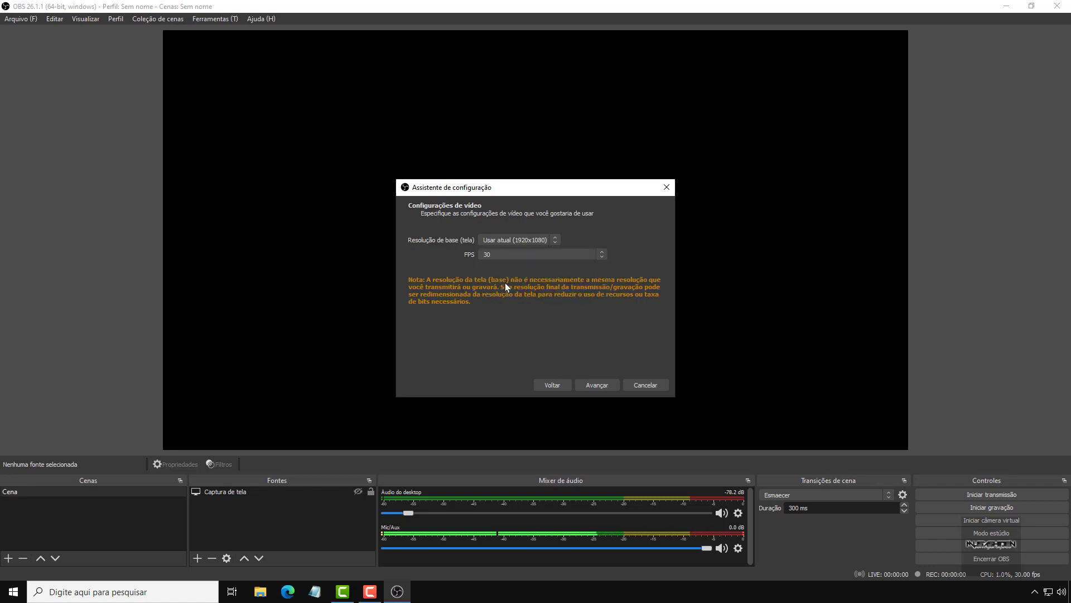
click(587, 385)
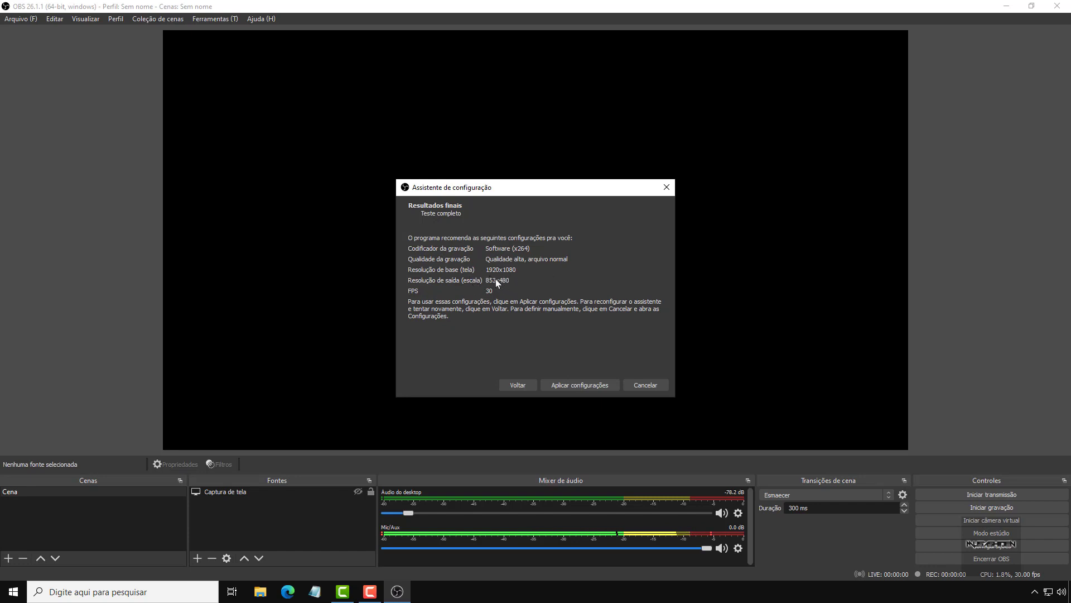
click(577, 384)
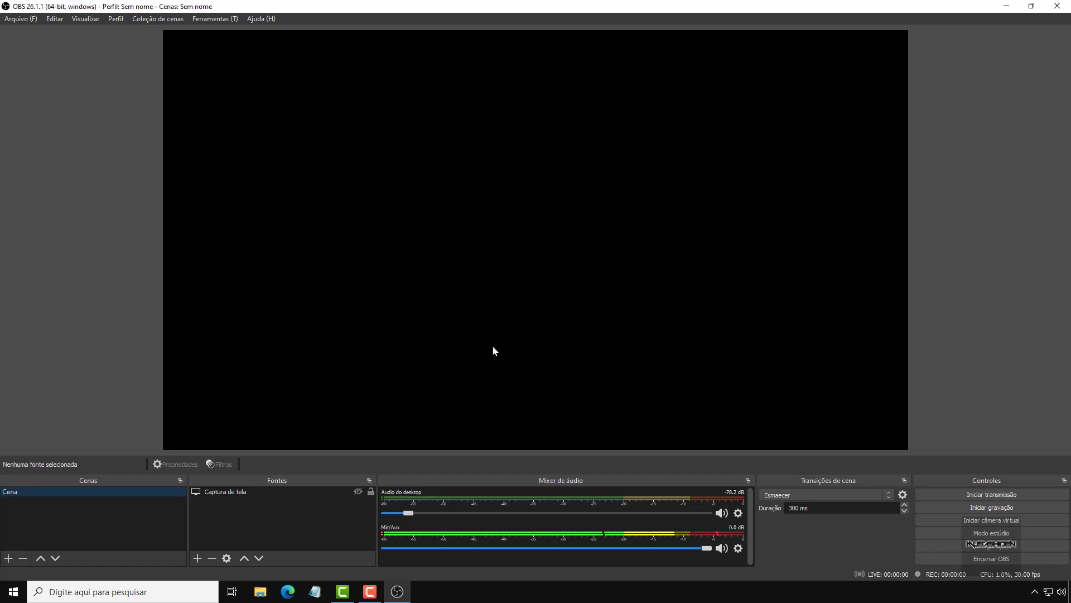
click(17, 20)
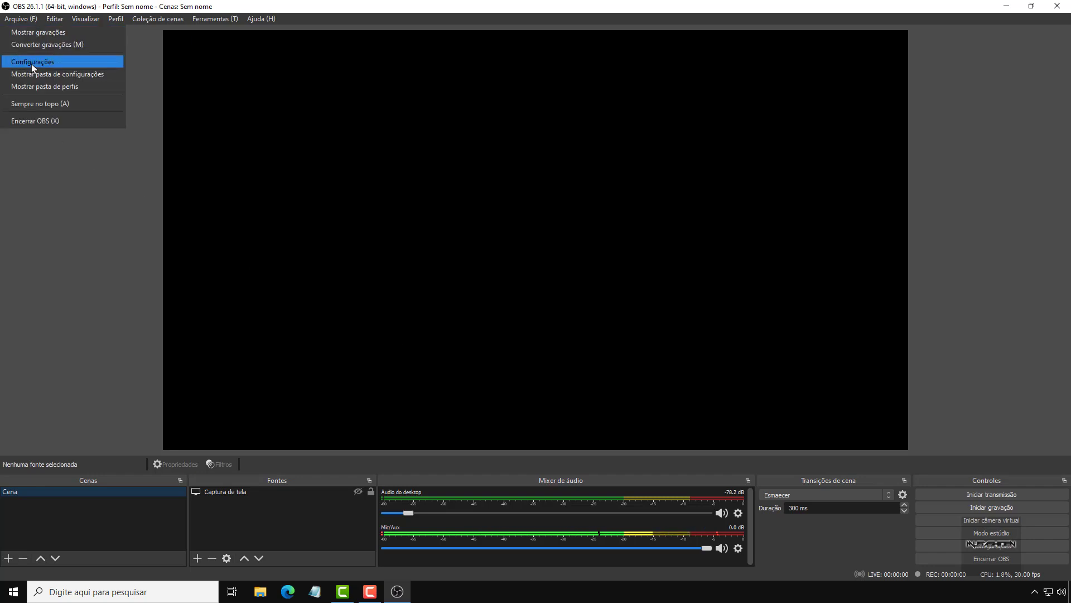
click(32, 63)
key(Escape)
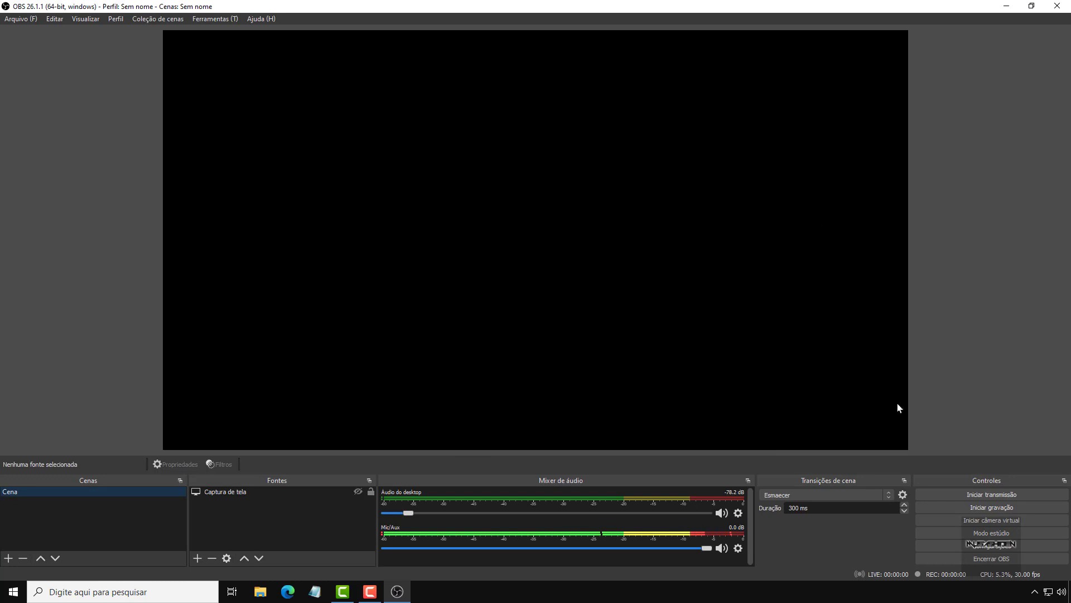
Step: In the audio settings, keep 48 kHz stereo and set the Mic/Auxiliary device to Microphone (High Definition Audio Device)
click(1006, 545)
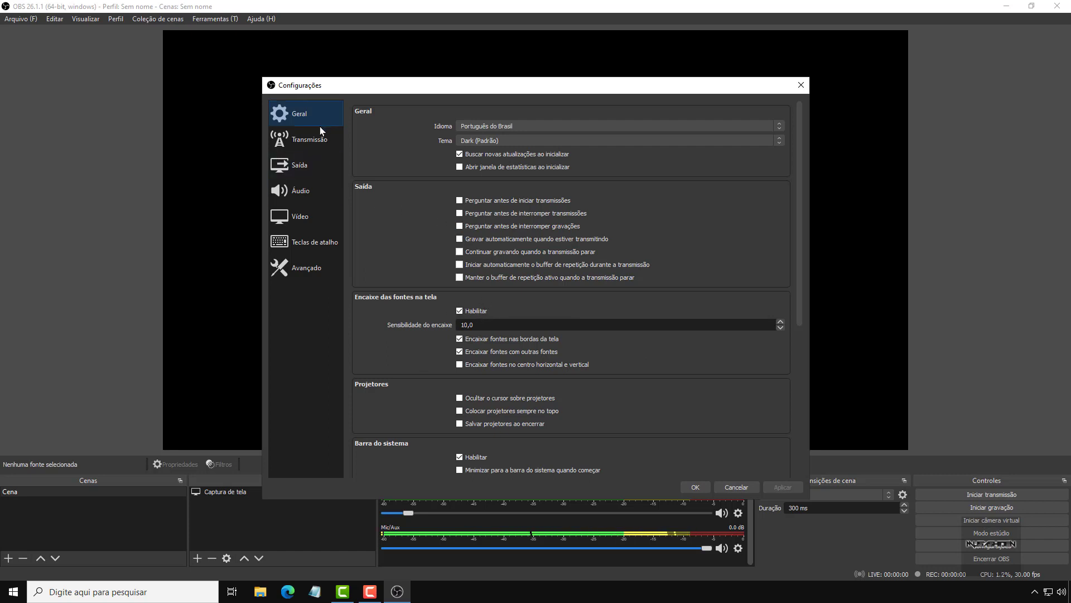
click(300, 196)
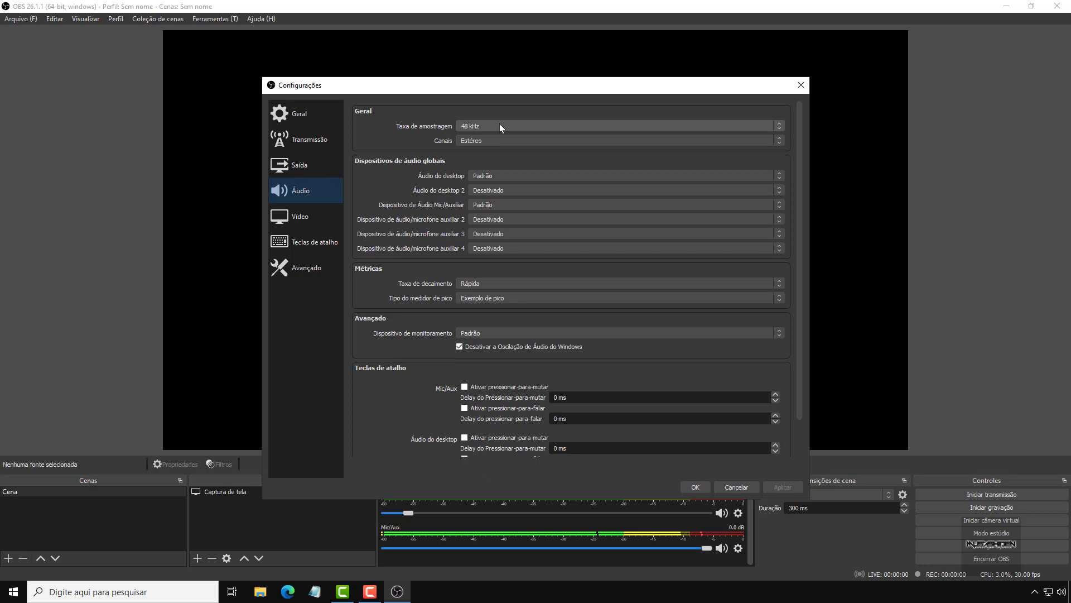
click(520, 125)
click(524, 123)
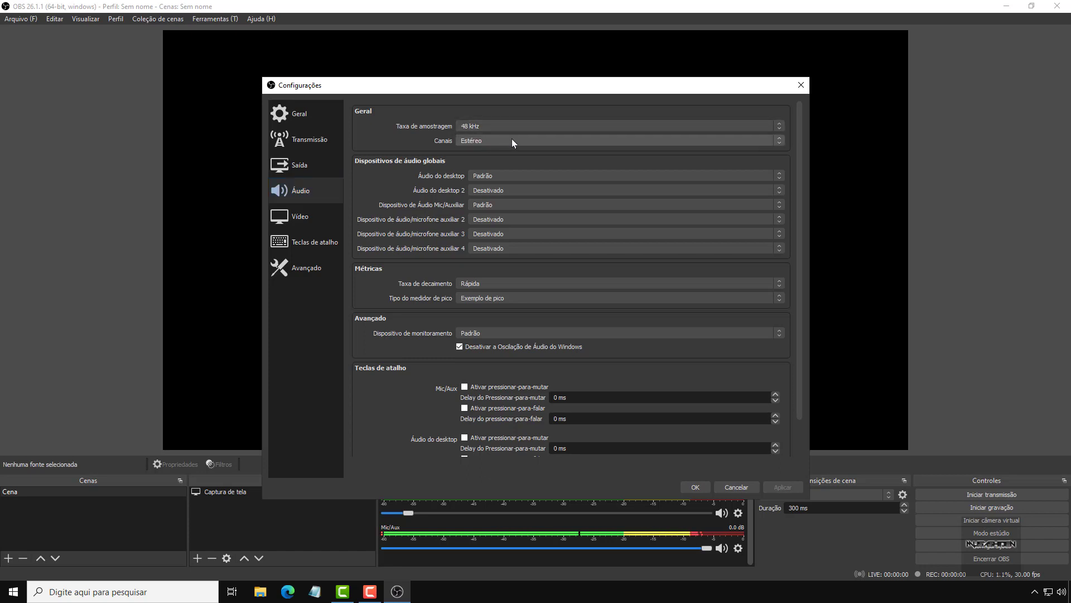
click(513, 141)
click(517, 140)
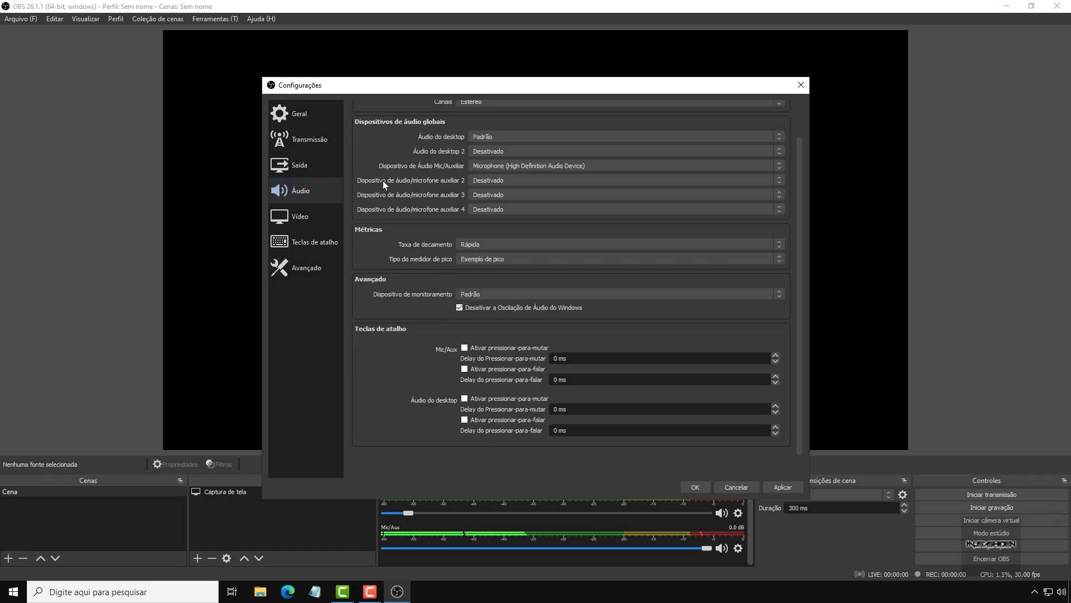
Step: Check the available base (canvas) resolutions in the video settings, keeping 1920x1080
click(310, 216)
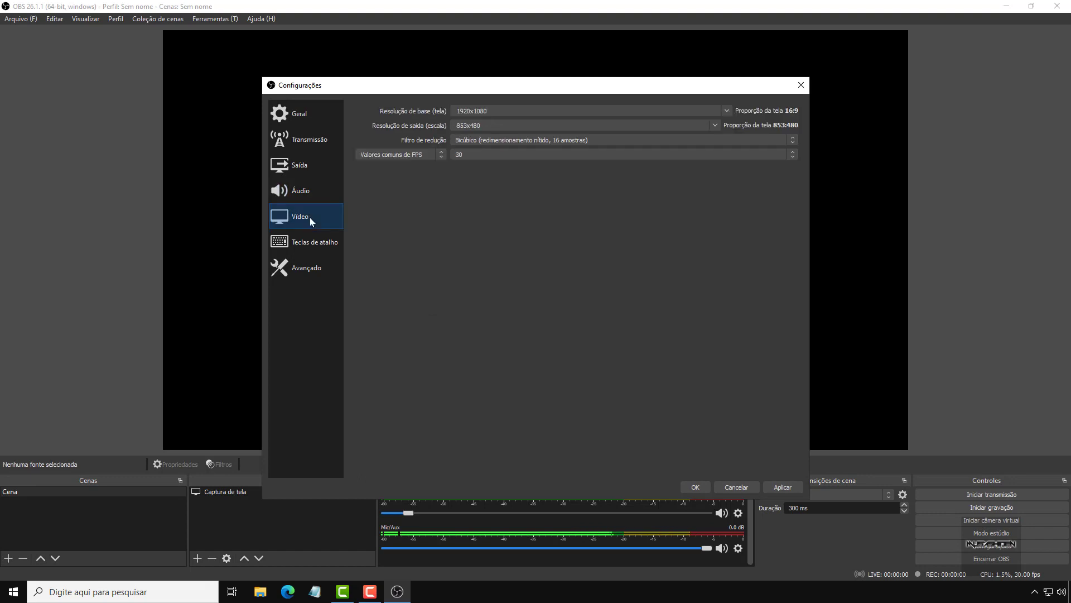
click(727, 111)
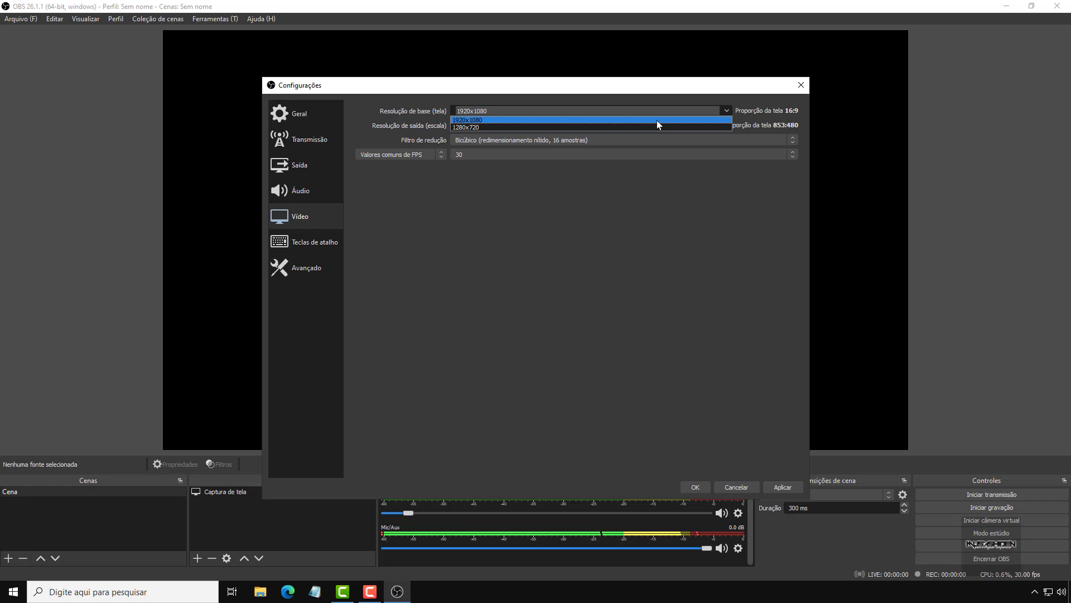
click(726, 111)
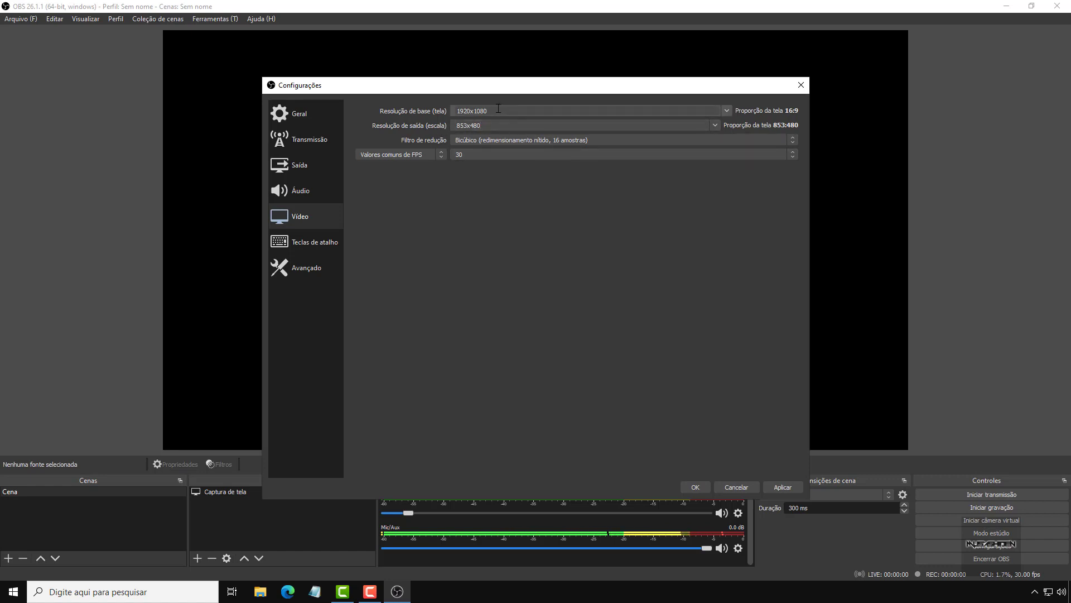
Step: Set the output (scaled) resolution to 1920x1080 and keep the bicubic downscale filter with 16 samples
click(714, 125)
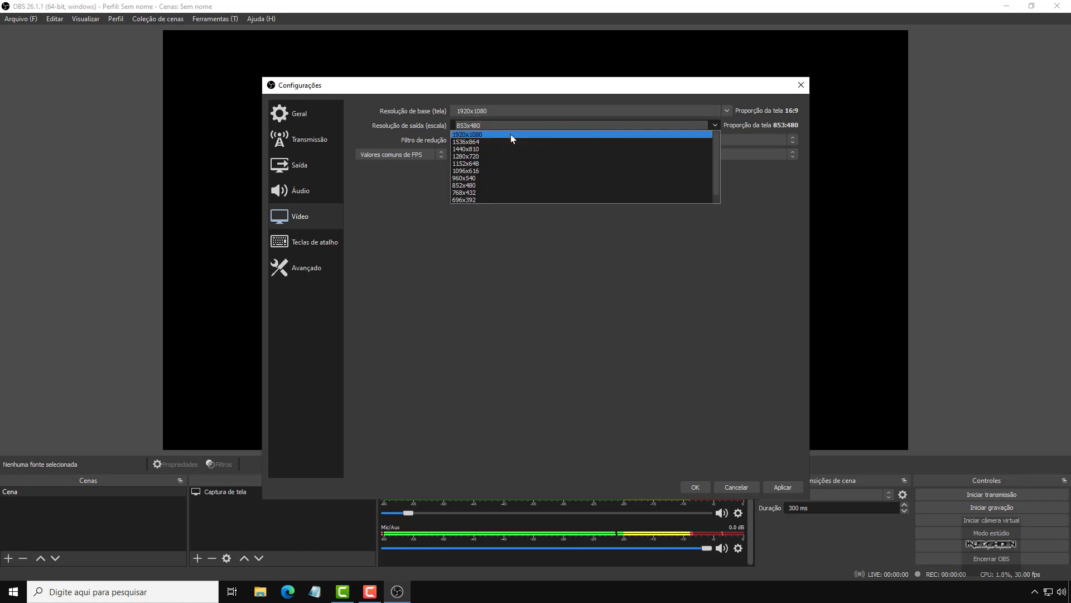
click(511, 134)
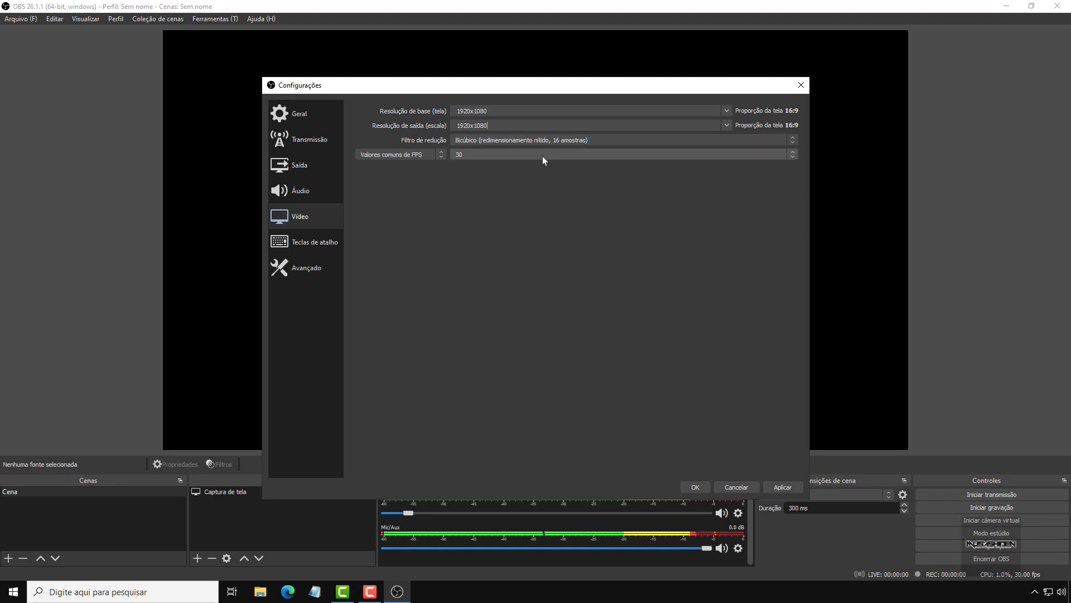
click(524, 140)
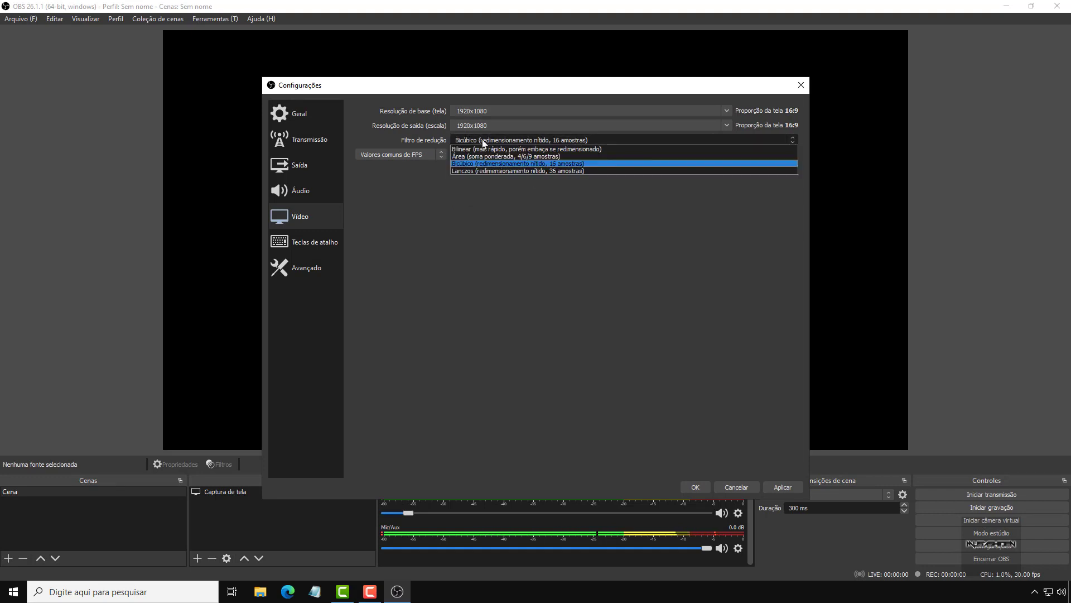
click(507, 137)
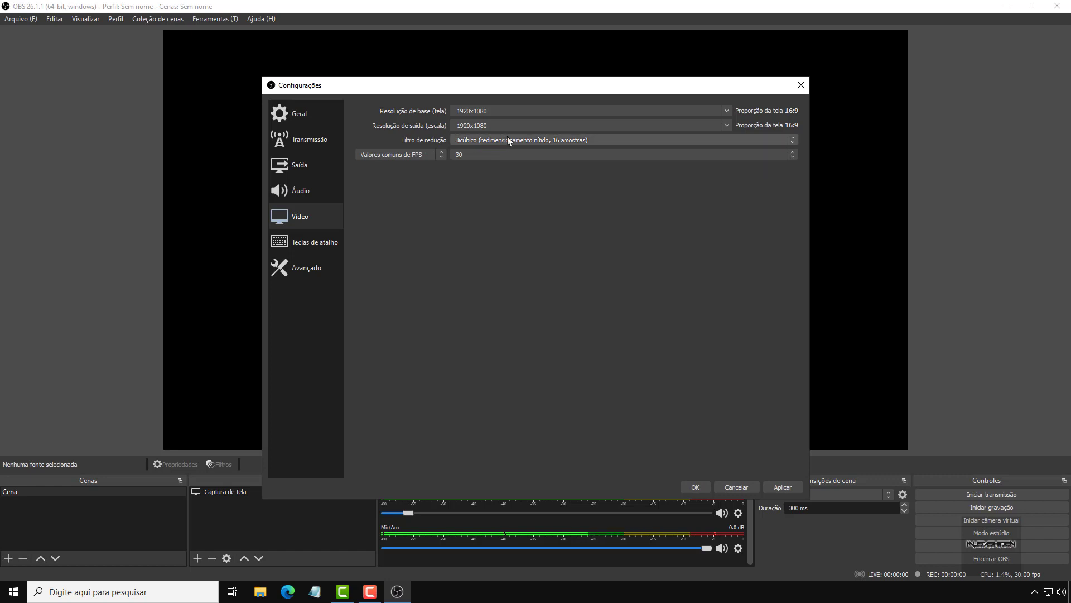
Step: Review the common FPS values, try 60, and return the setting to 30
click(516, 155)
click(517, 155)
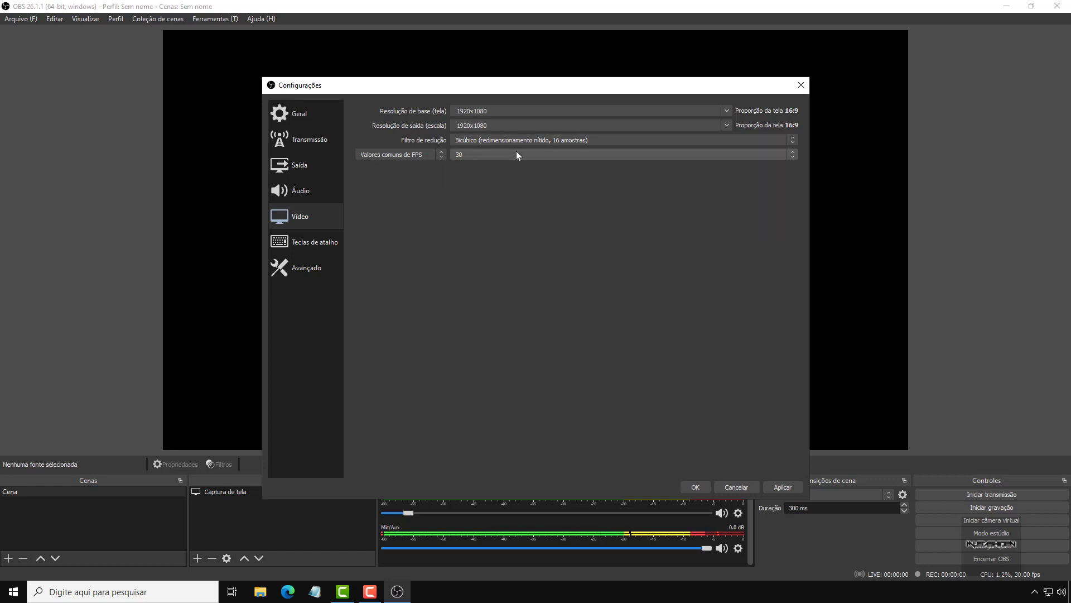
click(517, 155)
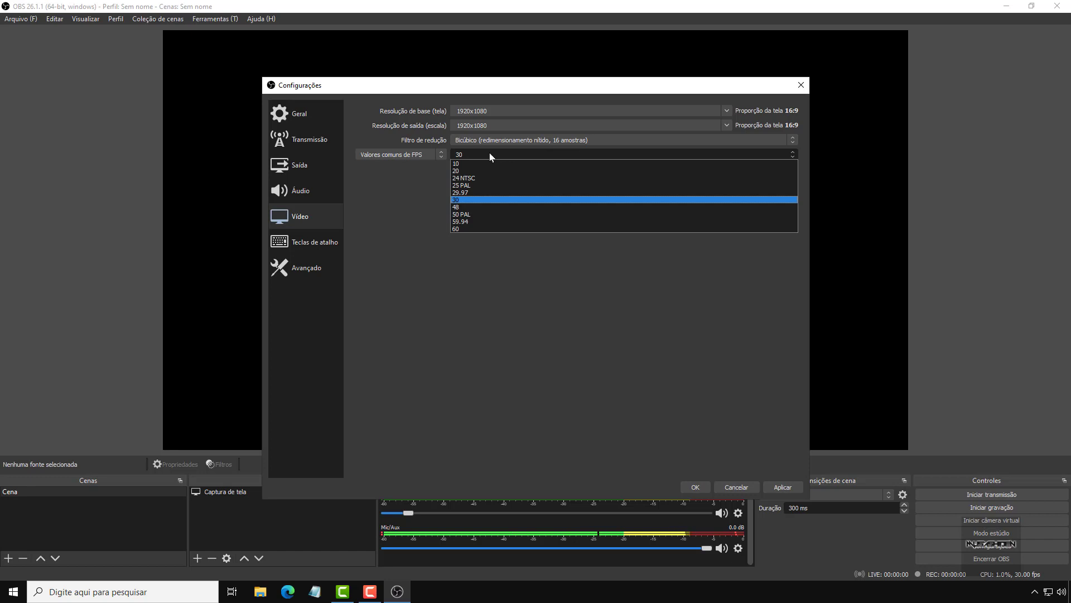
click(489, 152)
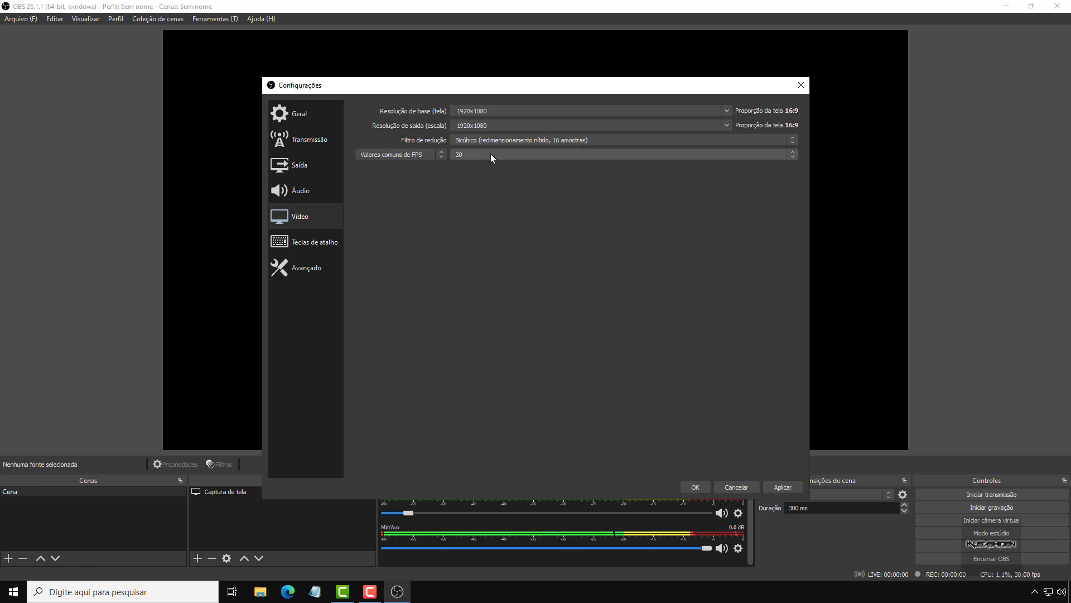
click(496, 155)
click(512, 158)
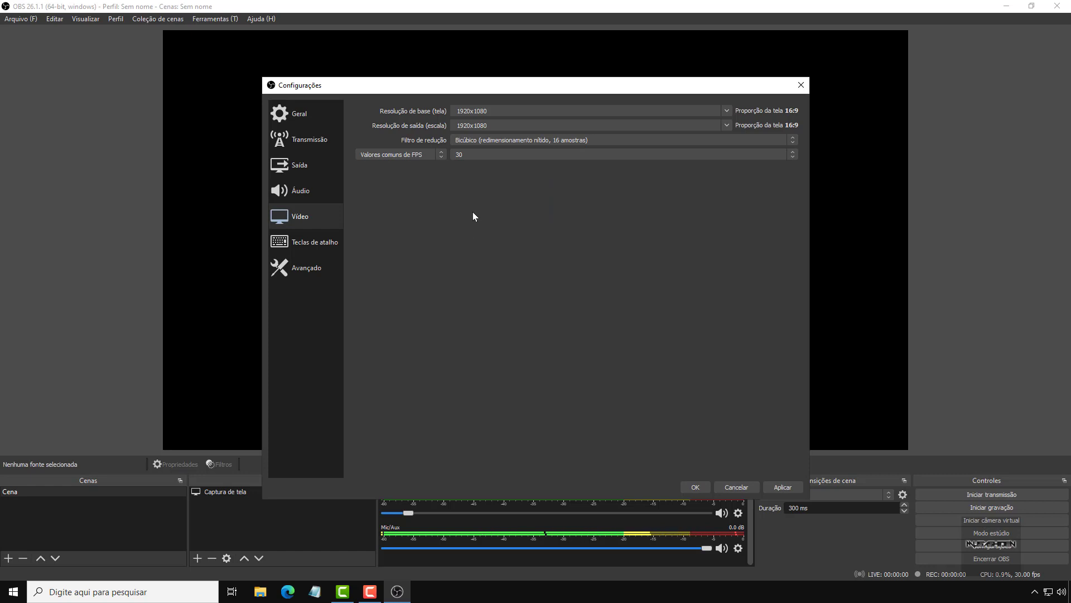
click(498, 155)
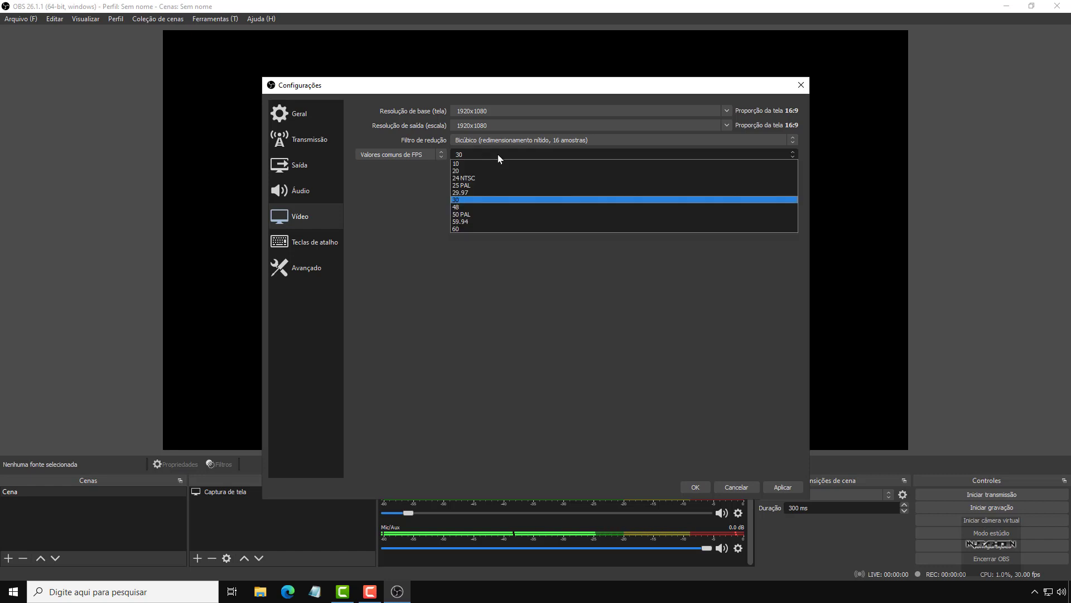
click(483, 229)
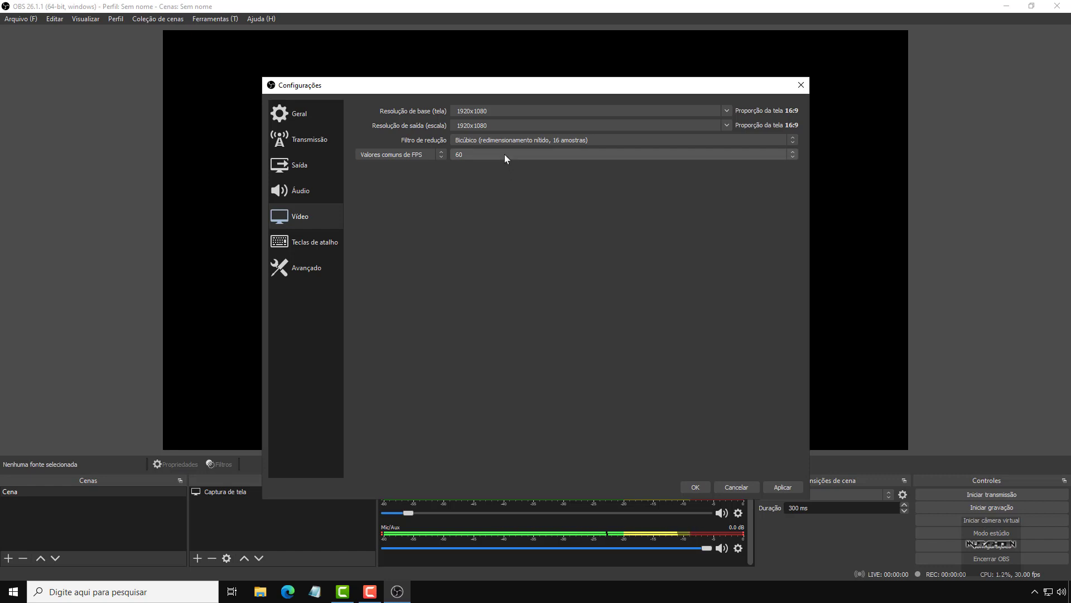
scroll(505, 154, up, 4)
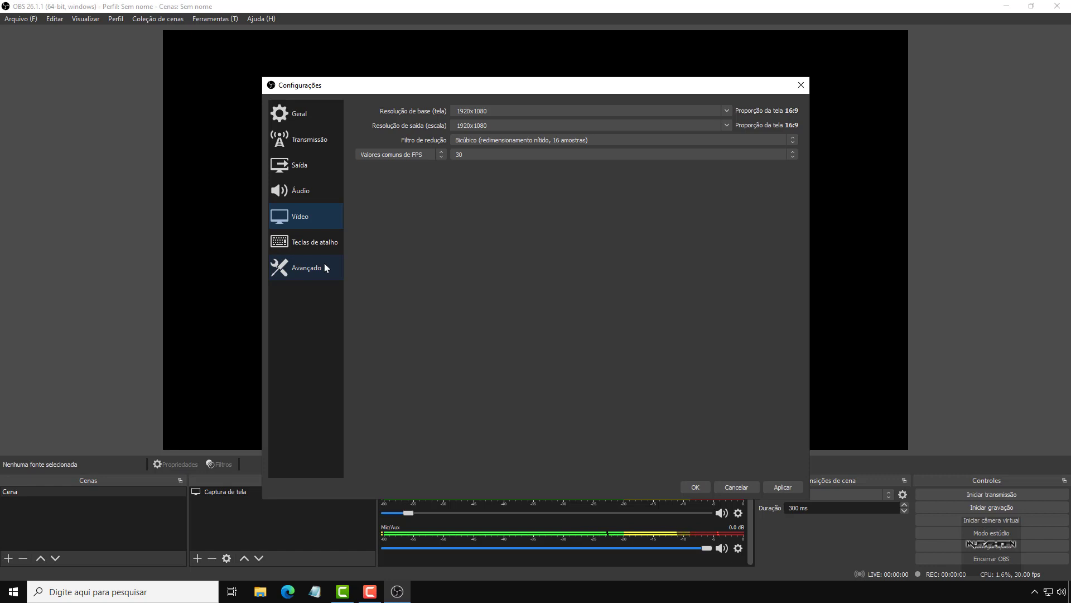
Step: In the output settings, check the recording path, its Videos folder and the folder chooser, keeping the current location
click(300, 163)
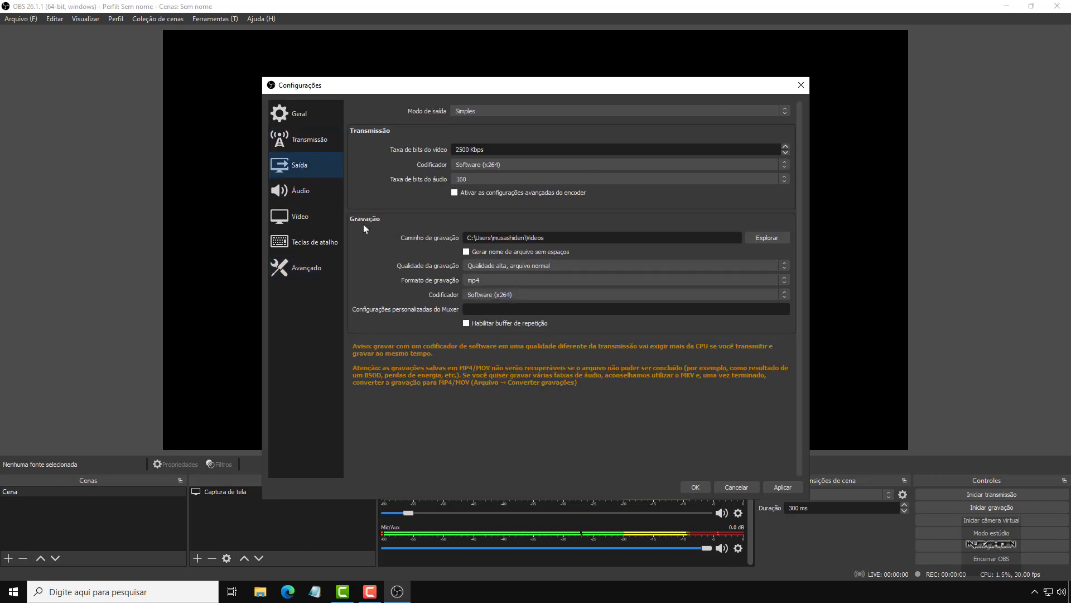
click(570, 238)
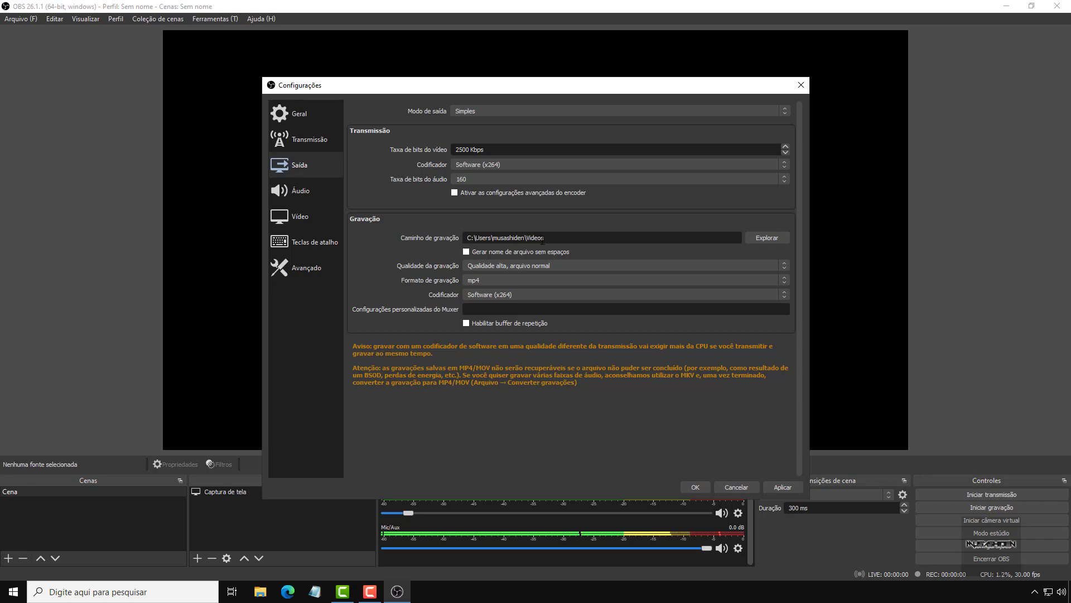
drag(569, 238, 491, 239)
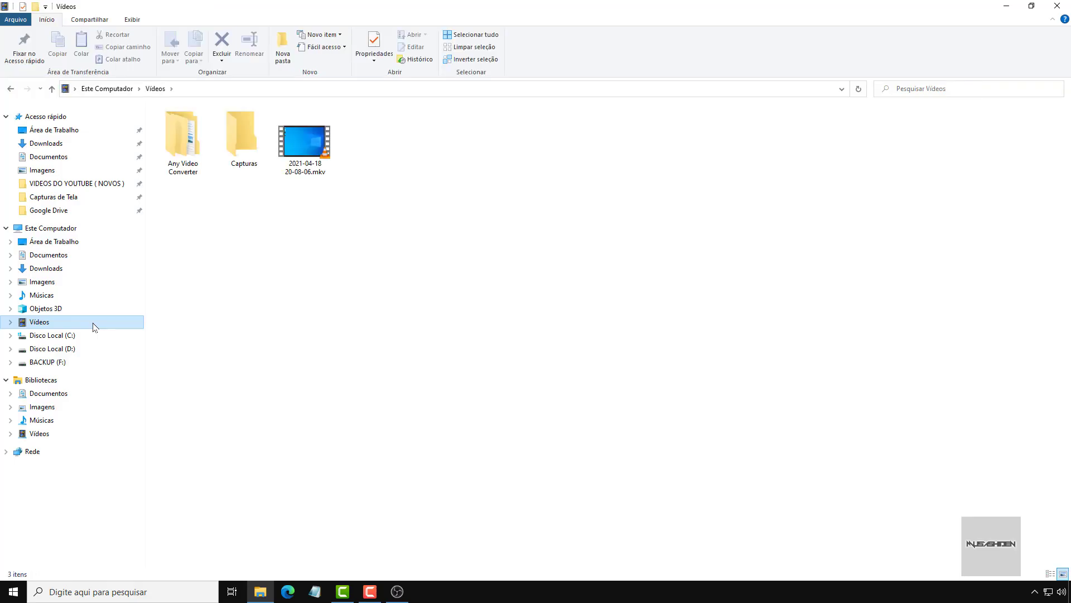
drag(454, 172, 815, 86)
click(1057, 5)
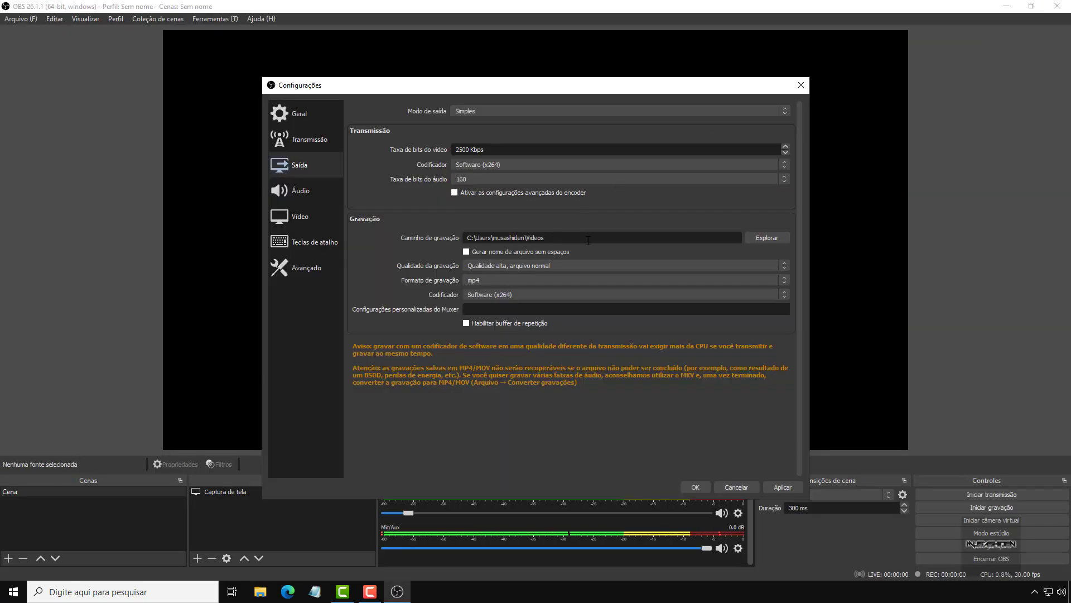
click(772, 236)
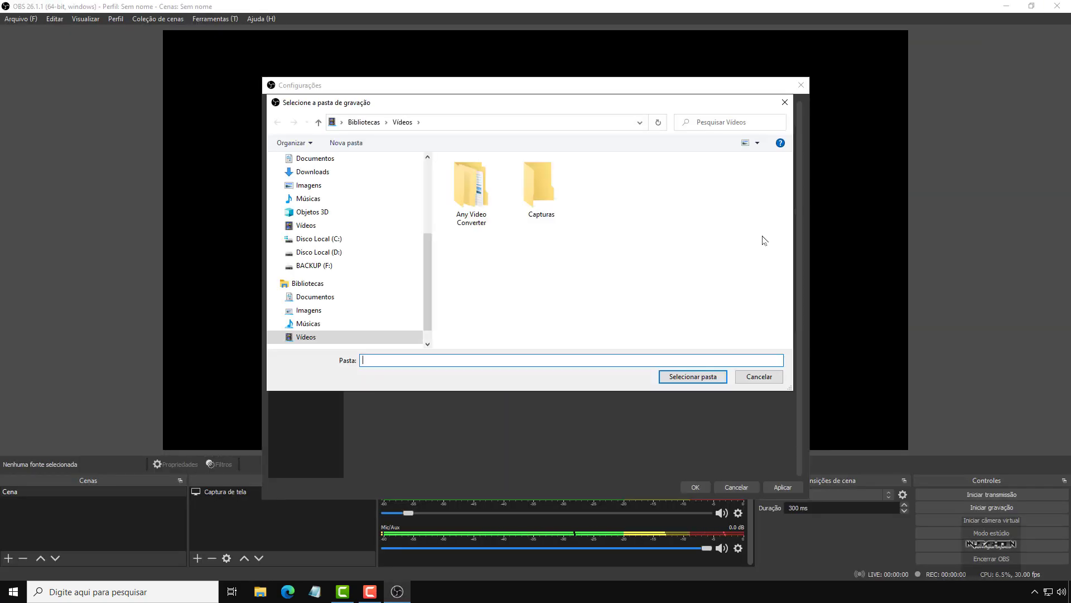
click(759, 377)
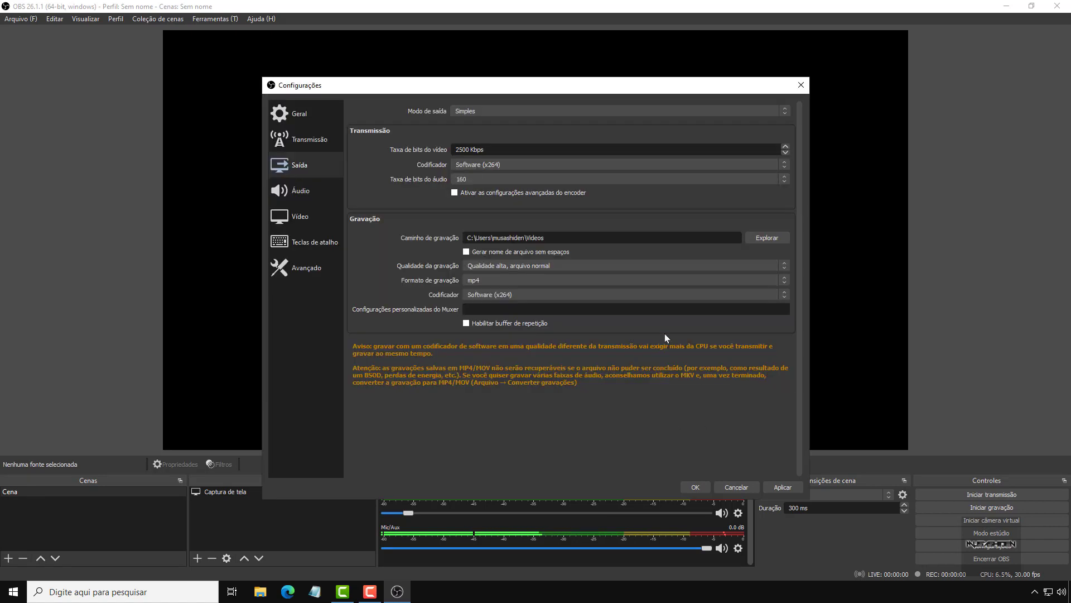
Step: Keep the recording quality at "Qualidade alta, arquivo normal" and set the recording format to mp4
click(551, 265)
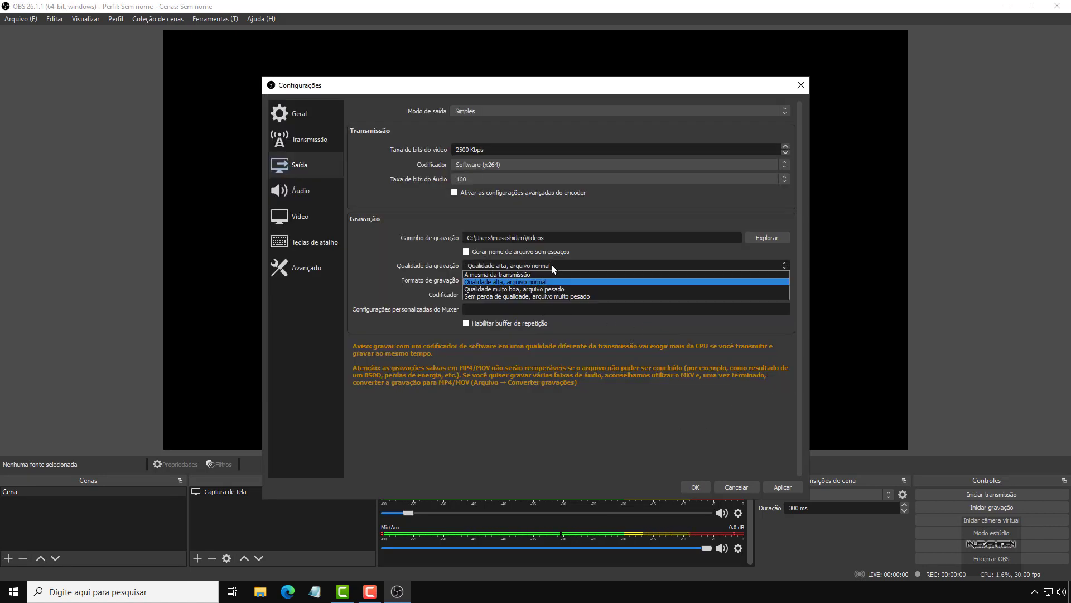
click(602, 255)
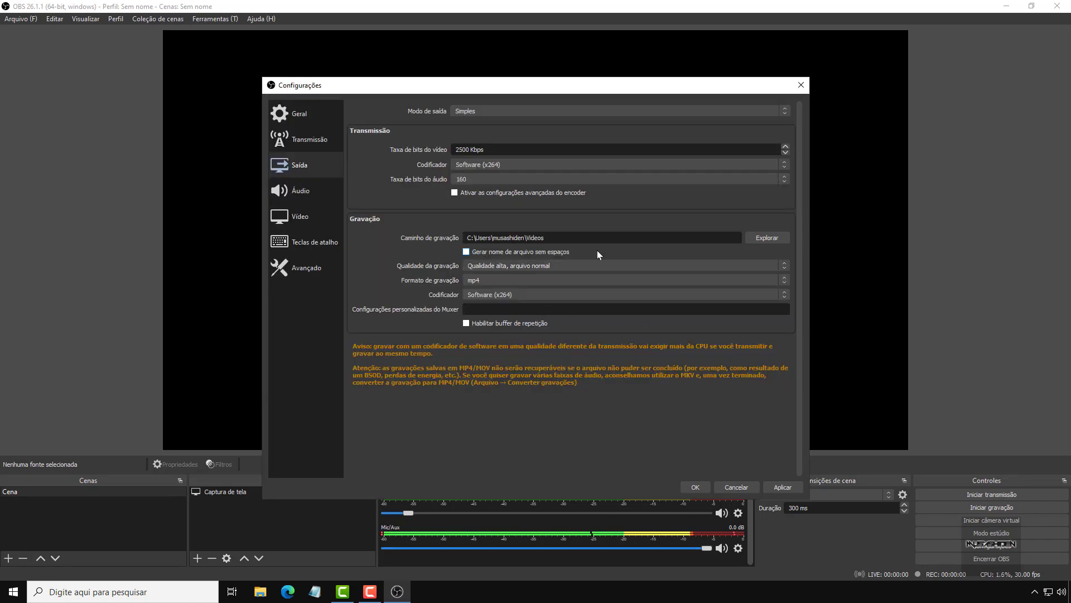
click(553, 267)
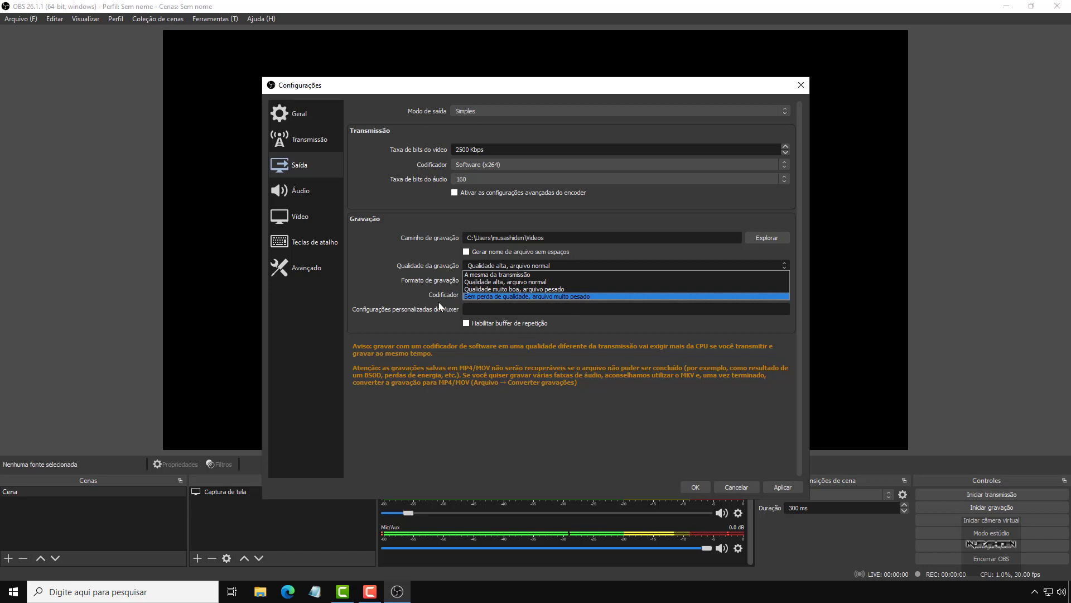
click(503, 267)
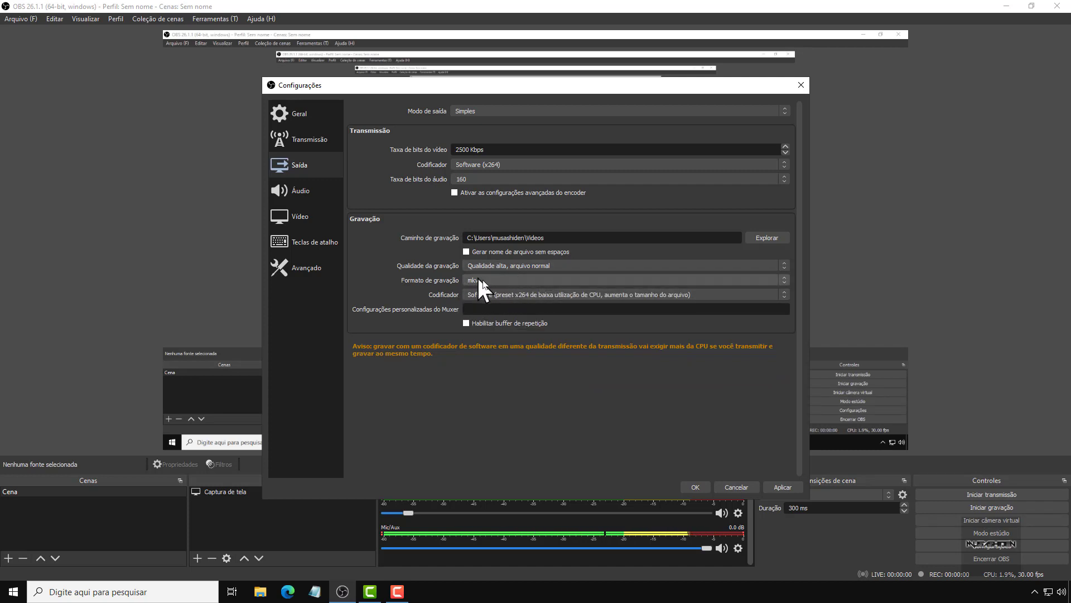
click(527, 279)
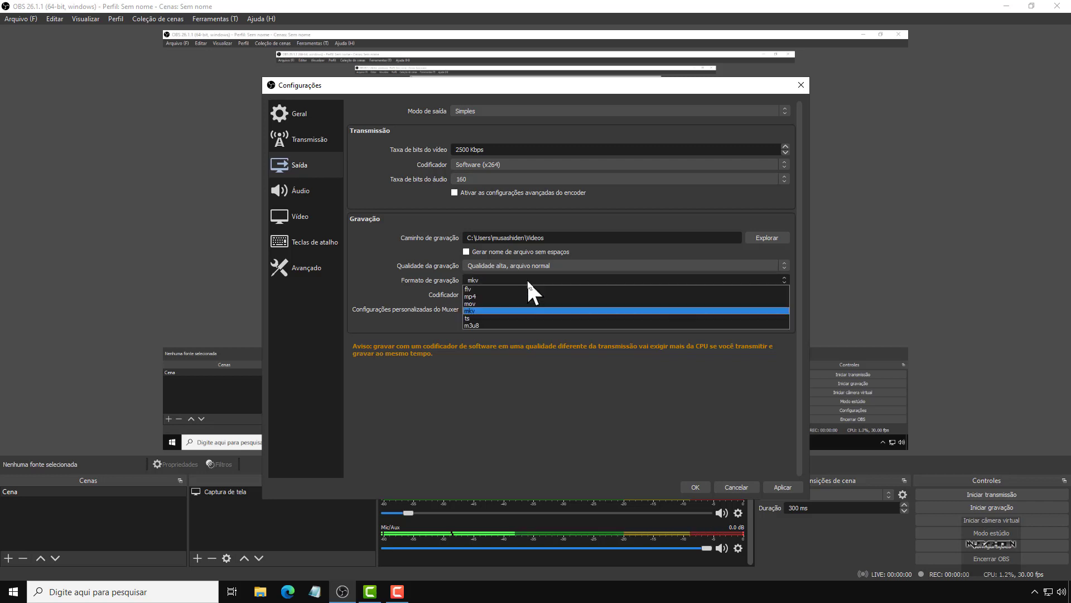
click(485, 297)
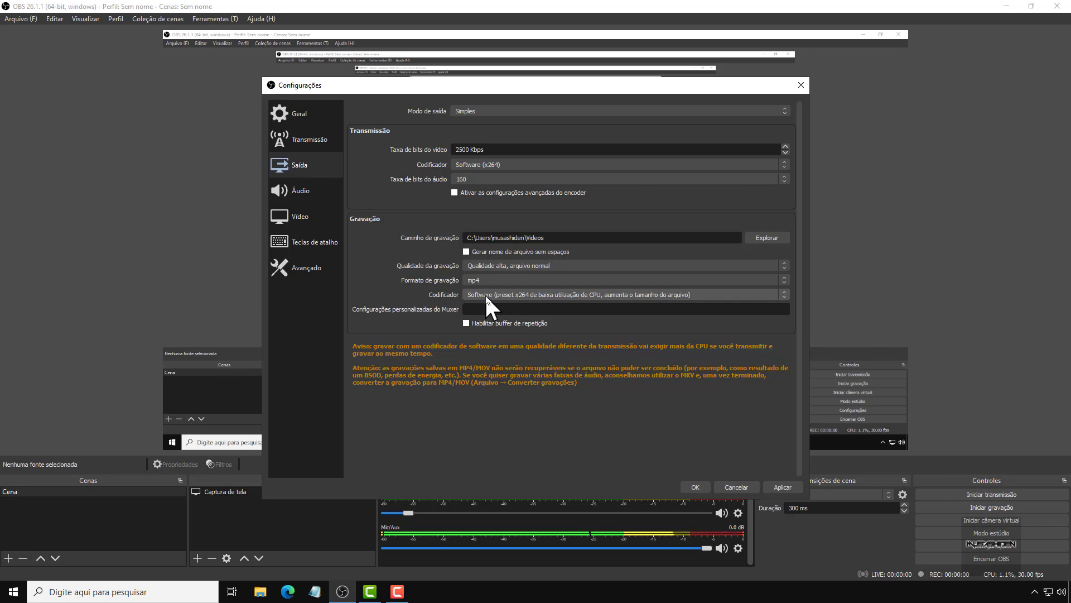
Step: Set the recording encoder to Software (x264), then apply the settings and close the dialog
click(550, 293)
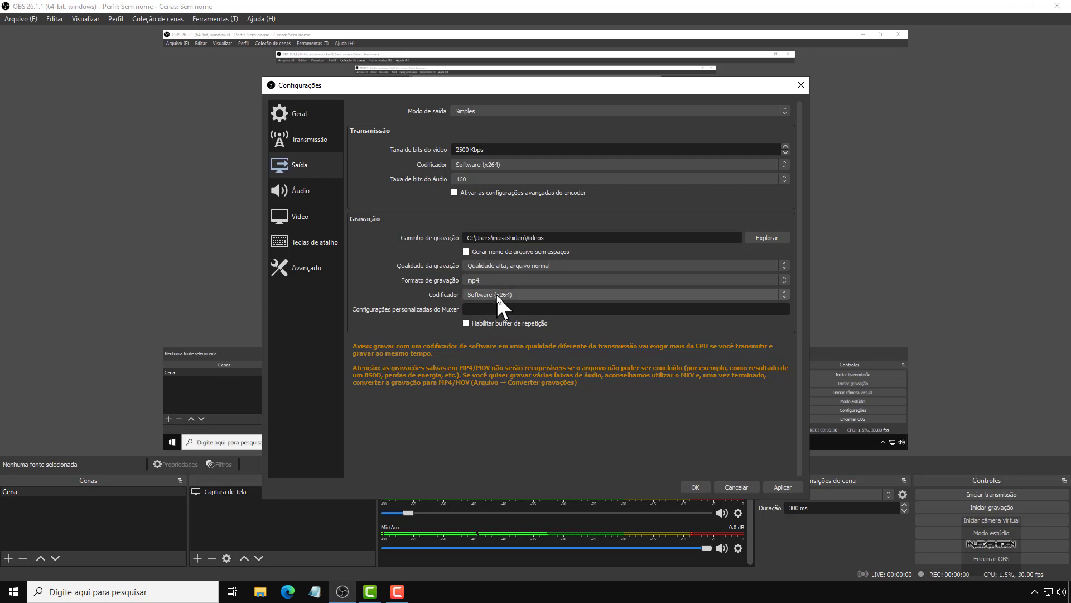
click(515, 294)
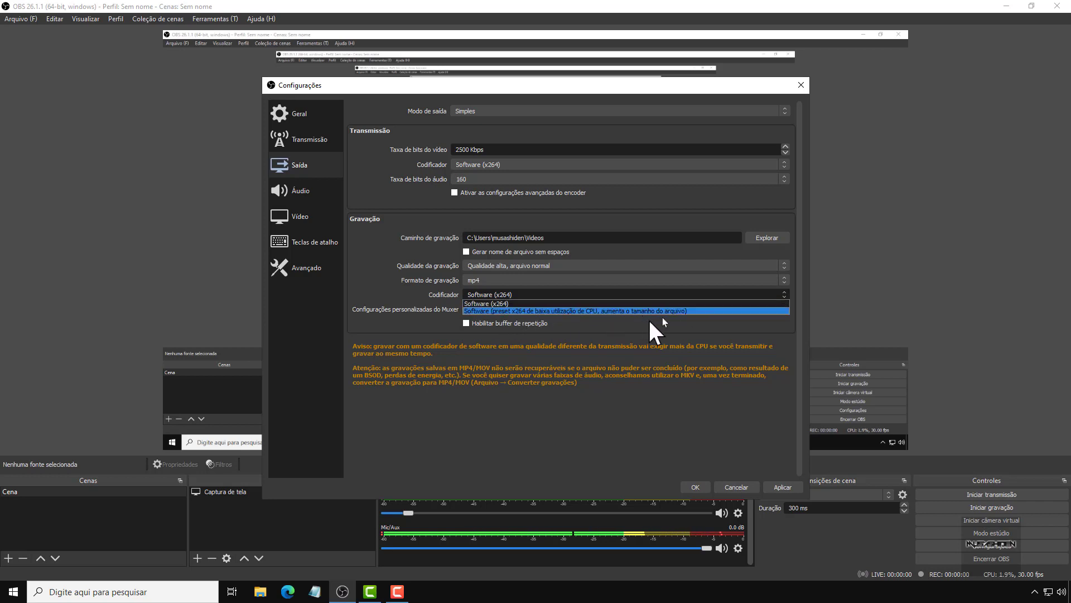
click(502, 304)
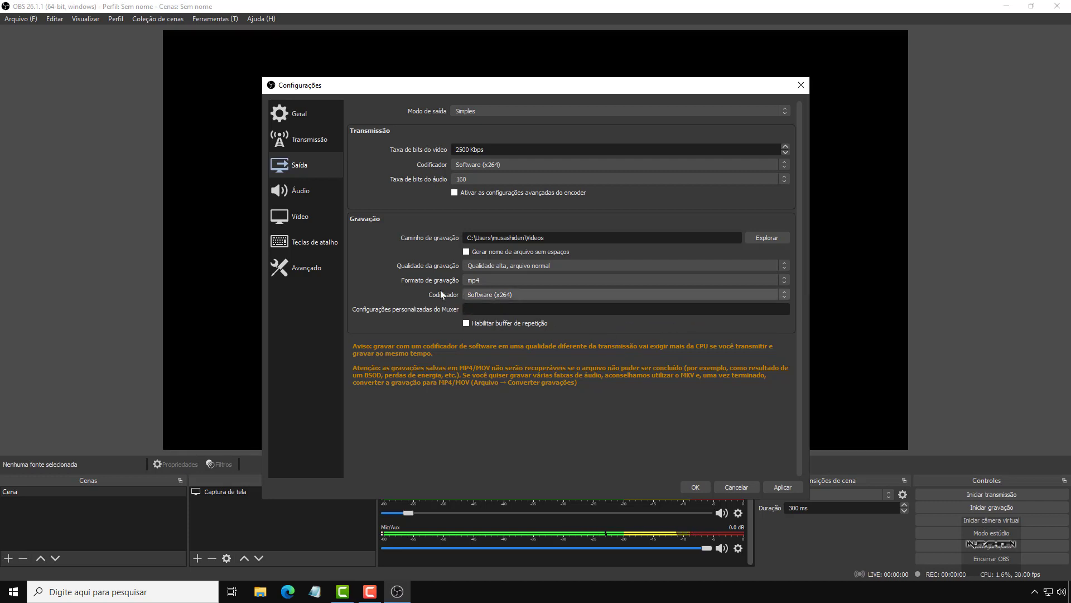
click(779, 486)
click(697, 486)
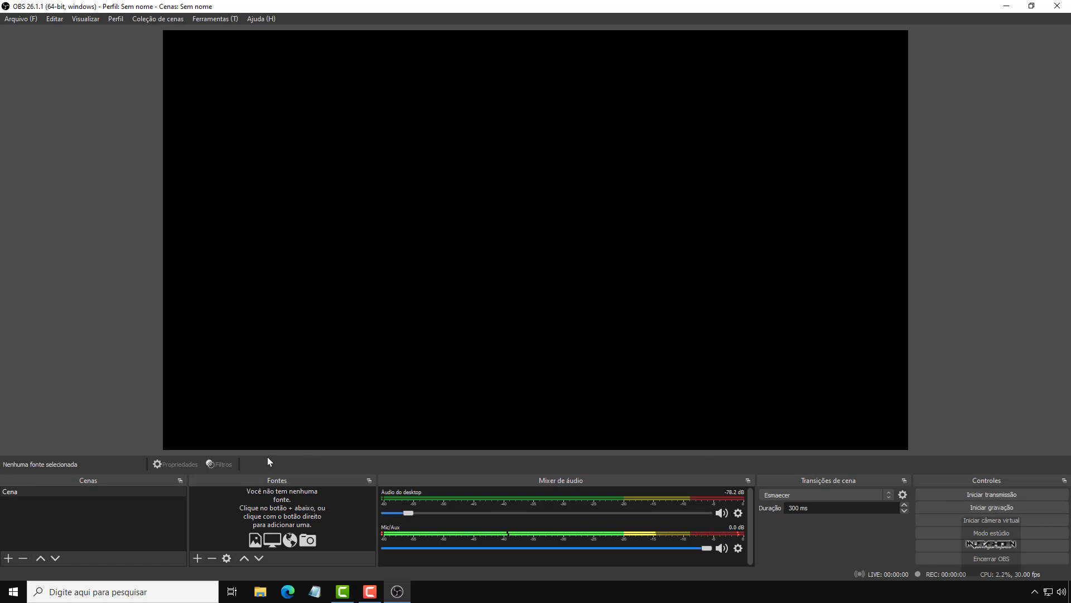
Step: Add a "Captura de tela" source using Monitor 1: 1920x1080 with cursor capture enabled, and minimize OBS to the desktop
click(197, 558)
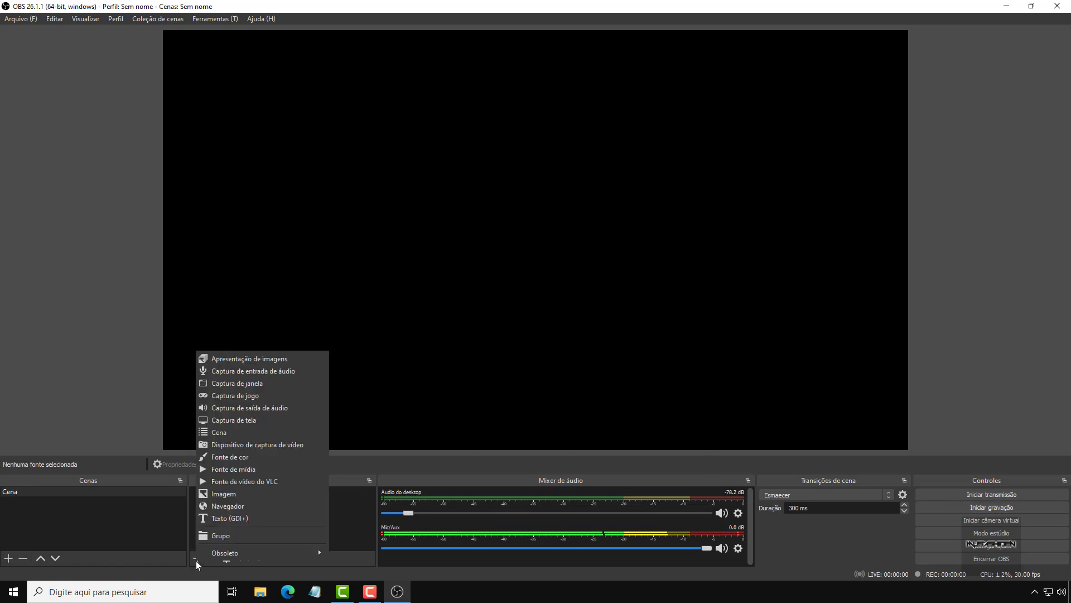
click(250, 421)
click(561, 372)
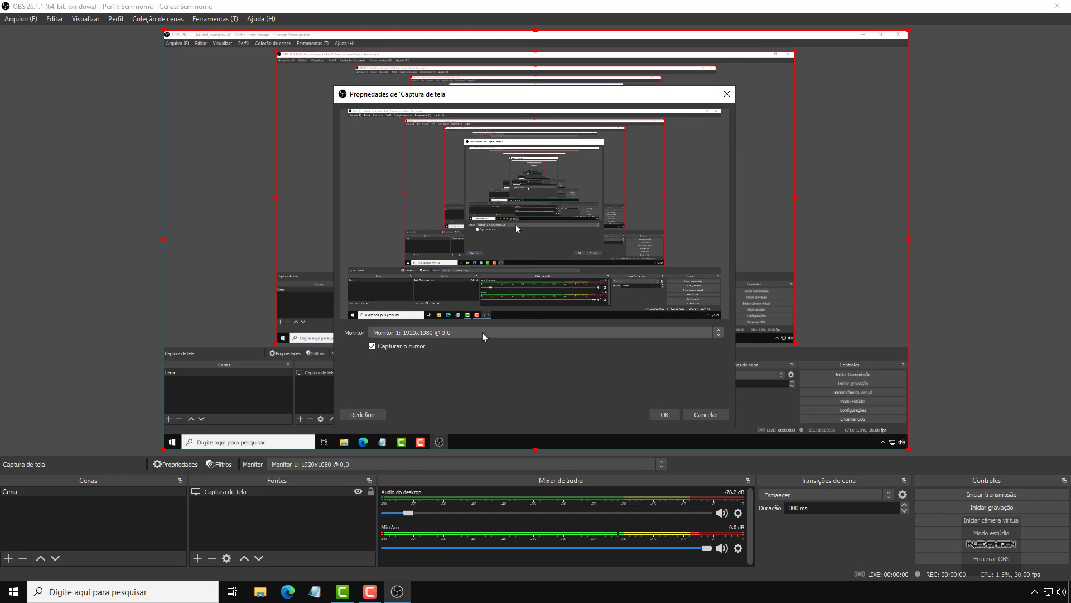
click(482, 332)
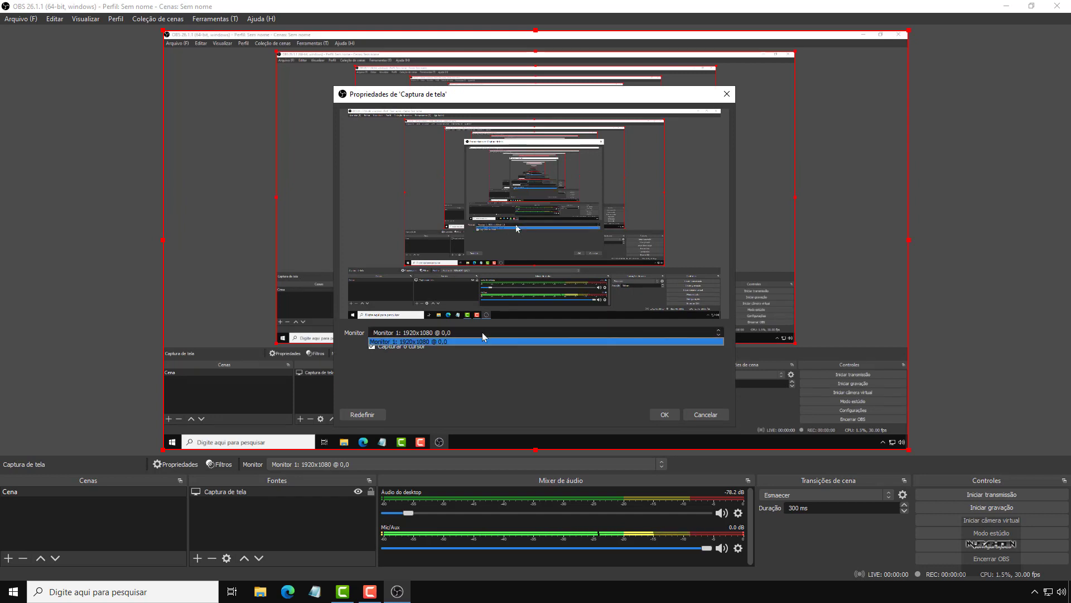
click(483, 333)
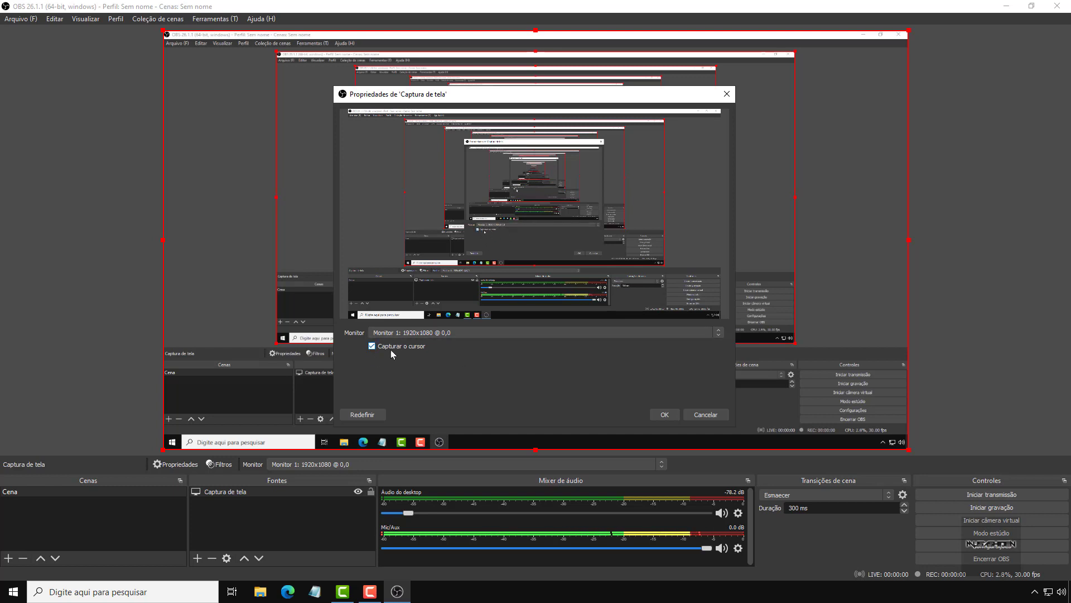
click(663, 413)
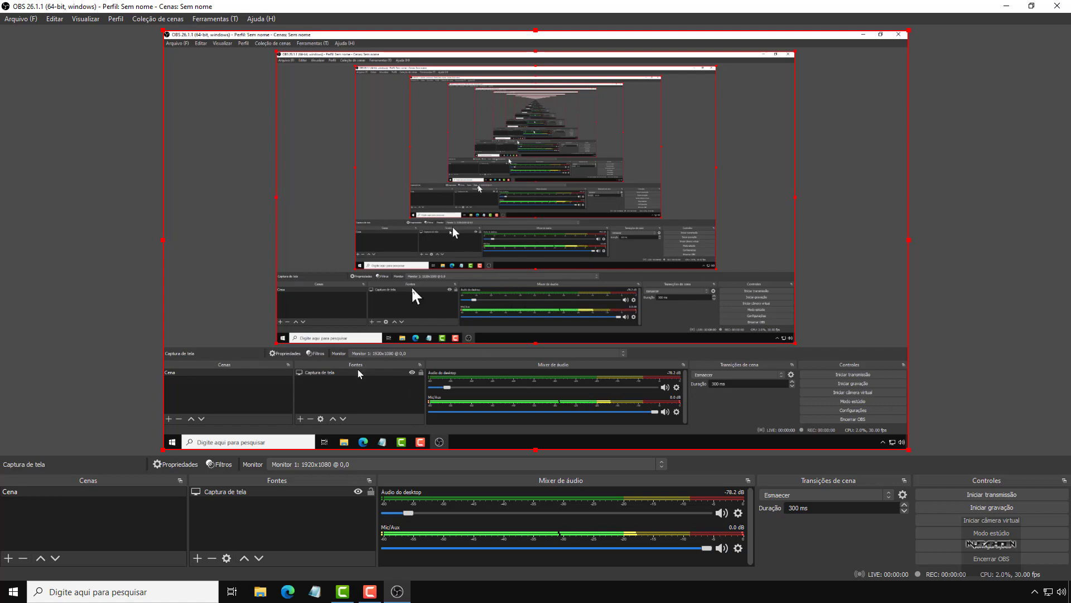
click(1004, 6)
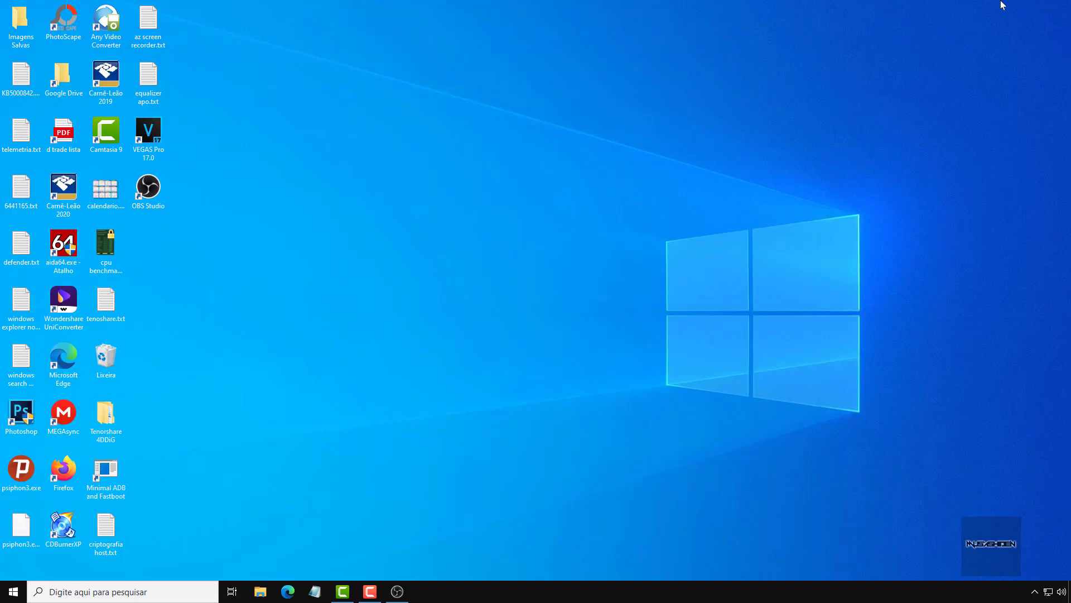